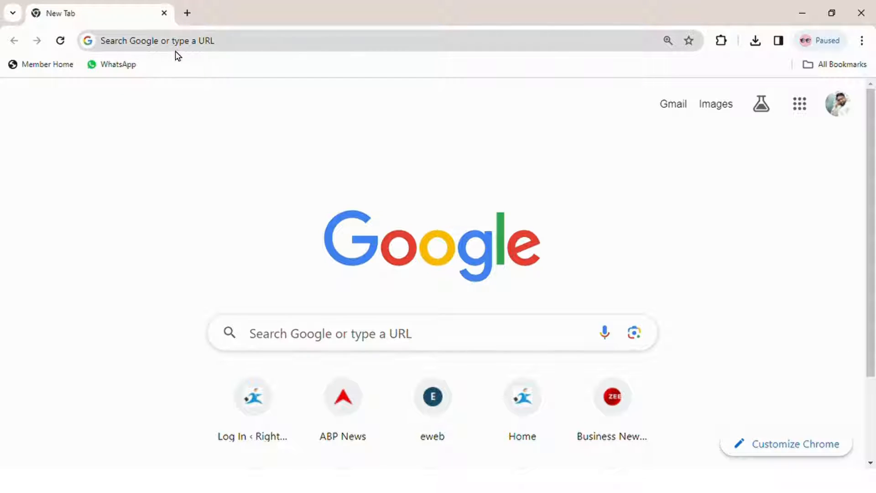
Search Google for "sralharyana" and open the Saral Haryana website from the results.
left_click(198, 53)
type("sra")
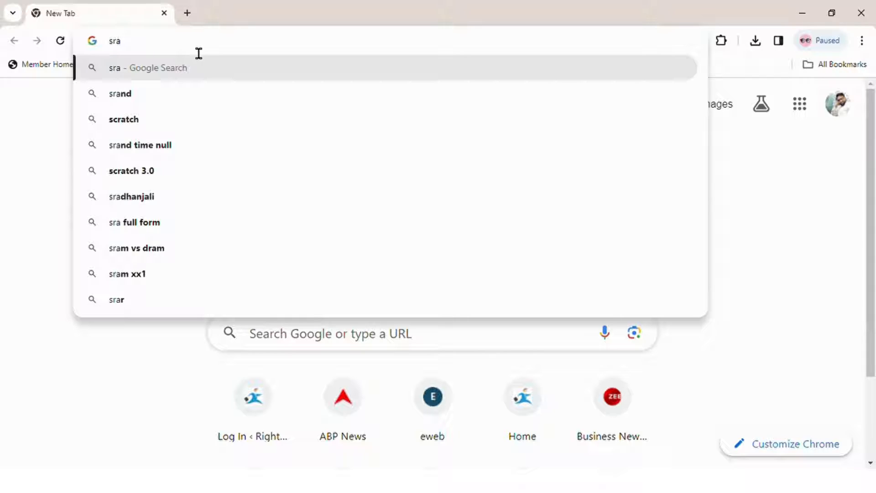
type("lhar")
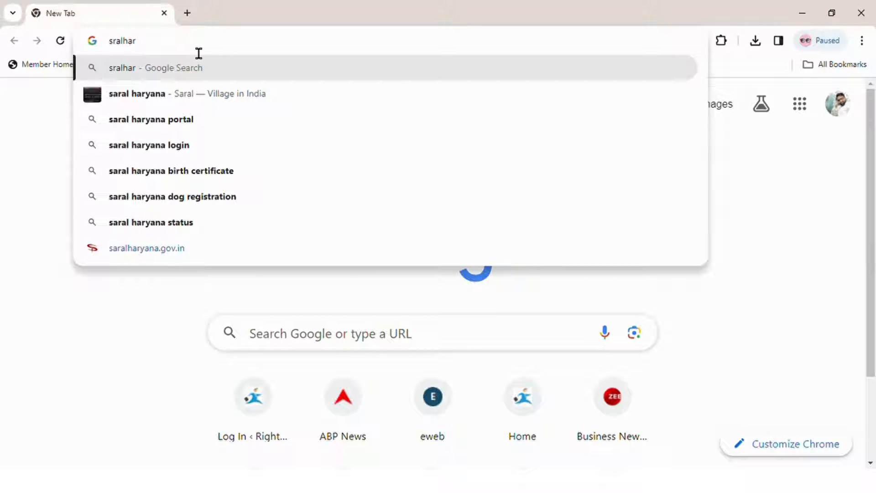
type("yana")
key("Return")
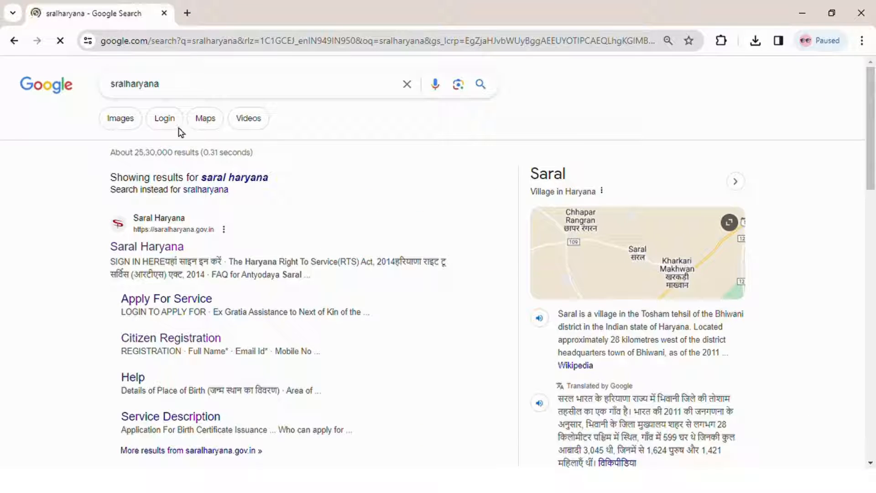
left_click(150, 247)
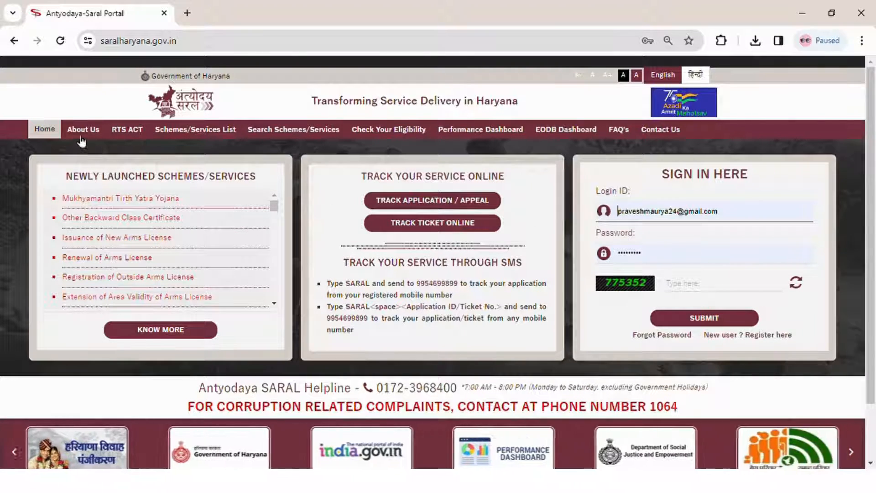
Open the portal's schemes and services search and enter "Birth Certificate" as the search keywords.
left_click(306, 130)
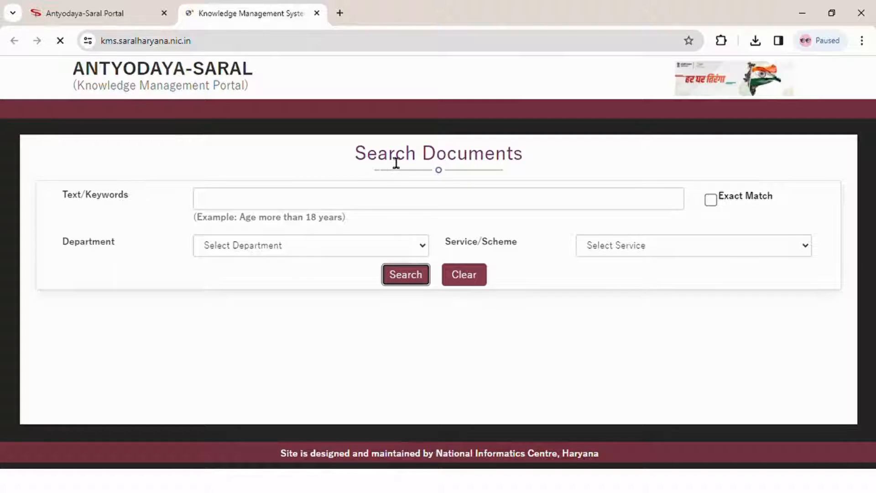
left_click_drag(356, 157, 521, 162)
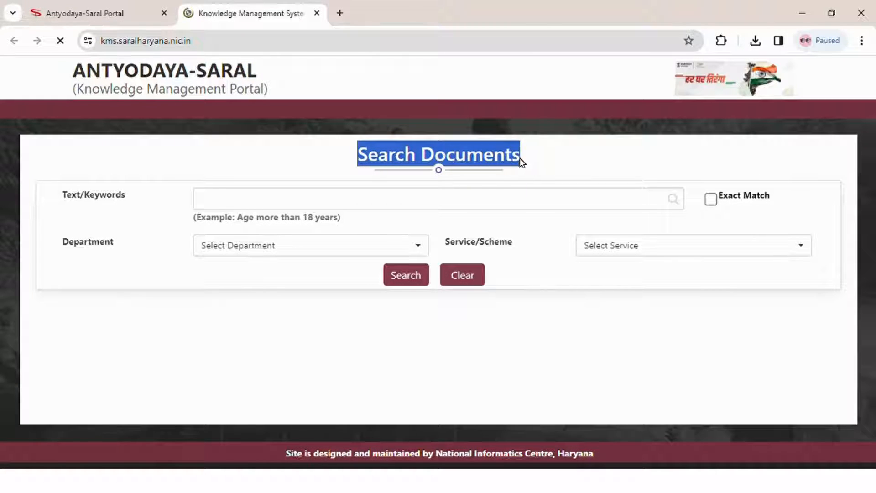
left_click(268, 204)
left_click(297, 236)
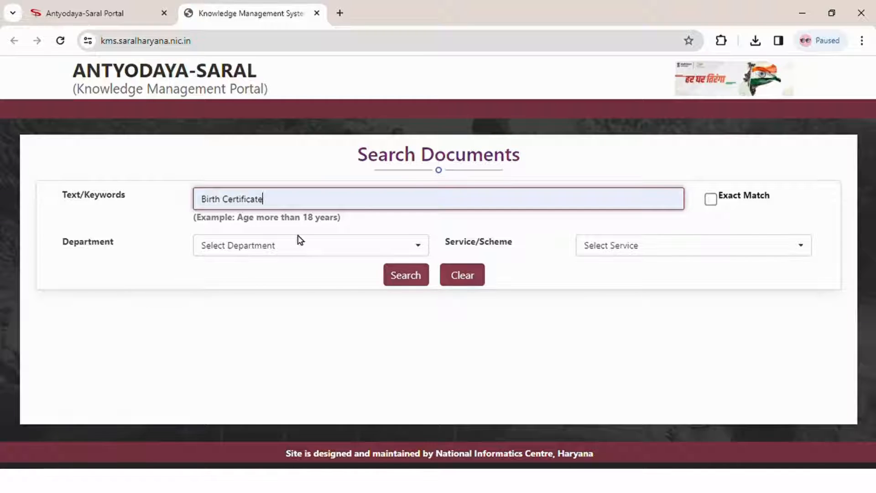
Choose Health Services Department as the department for the document search.
left_click(268, 249)
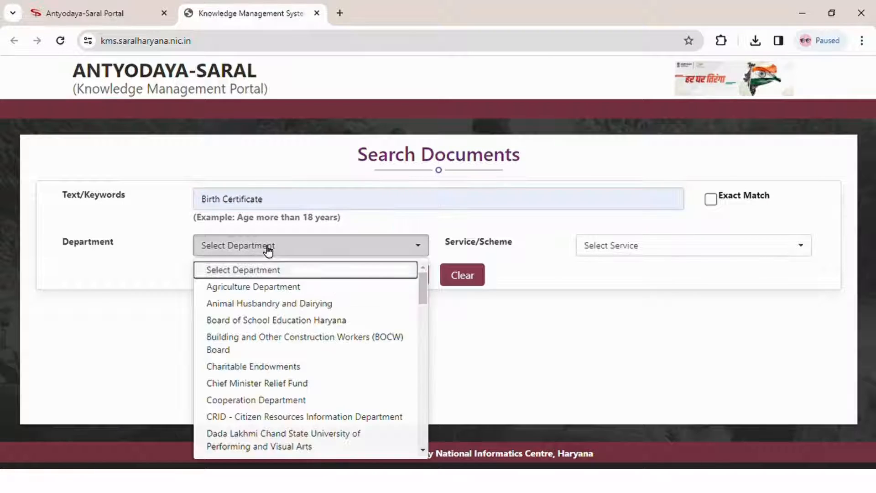
scroll(288, 366, "down", 3)
scroll(288, 368, "down", 2)
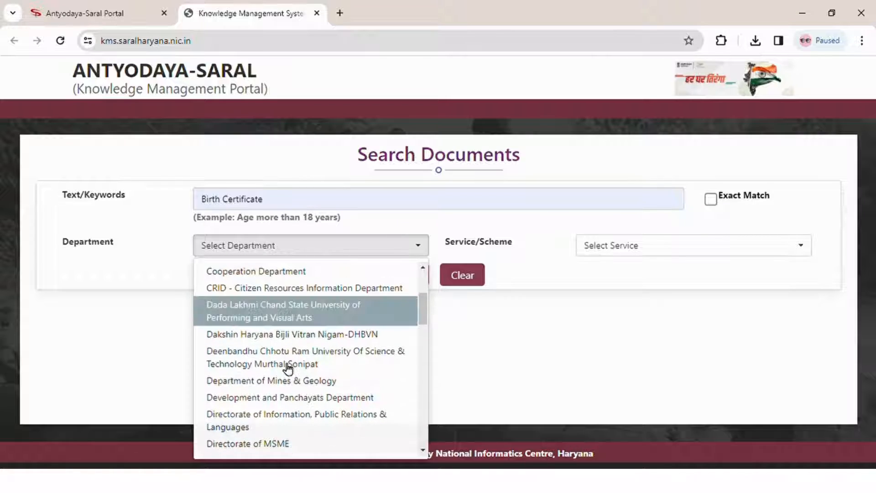
scroll(286, 373, "down", 3)
scroll(285, 372, "down", 3)
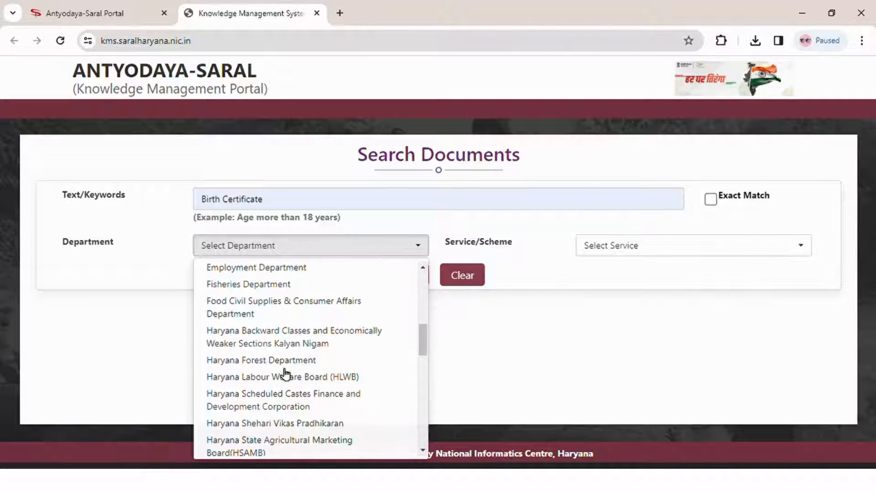
scroll(280, 351, "down", 1)
scroll(280, 358, "down", 3)
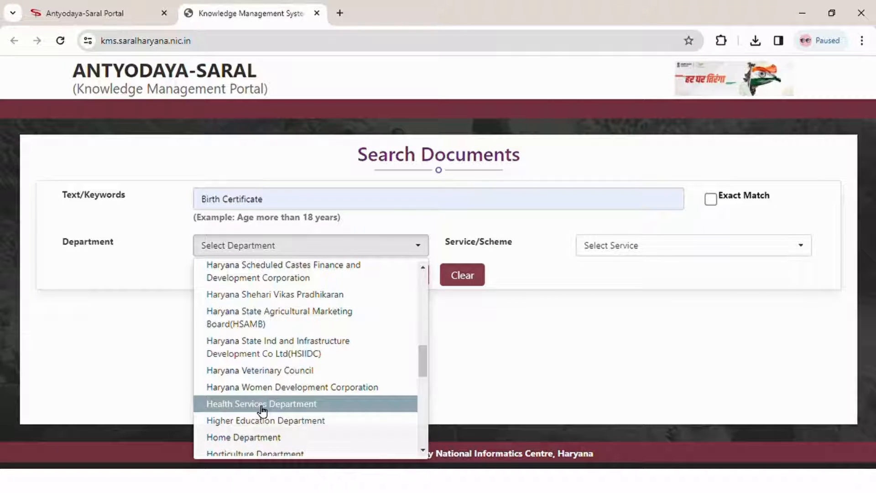
left_click(262, 405)
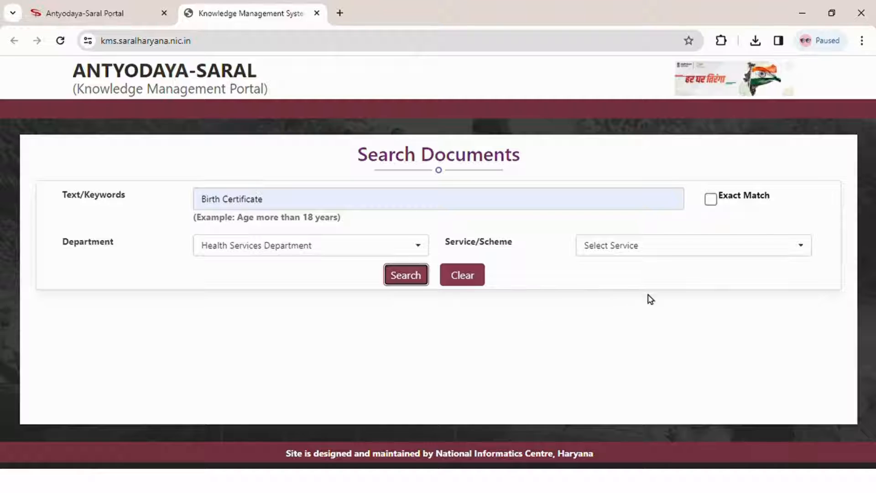
Set the service to Application for Inclusion of Child Name in Birth Record and run the document search.
left_click(640, 251)
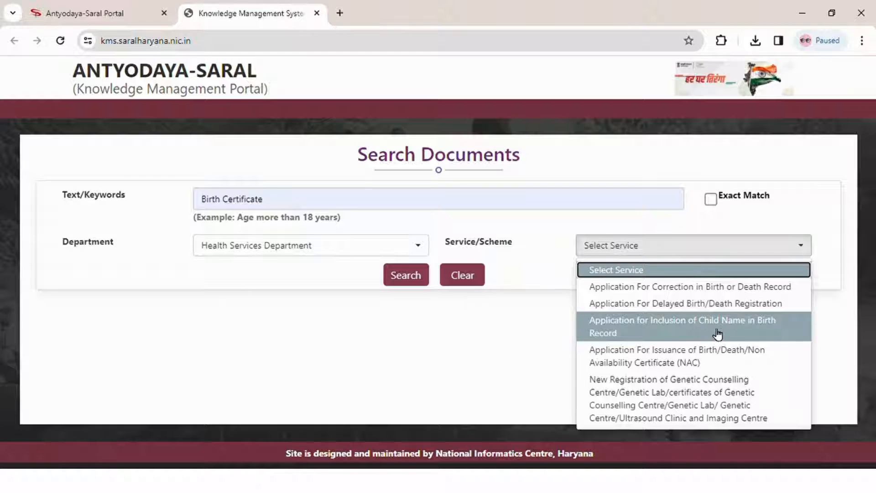
left_click(648, 331)
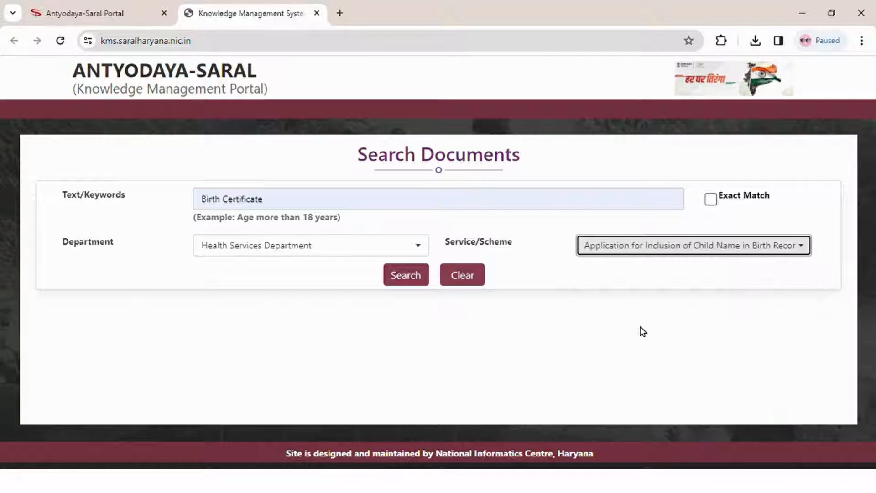
left_click(411, 283)
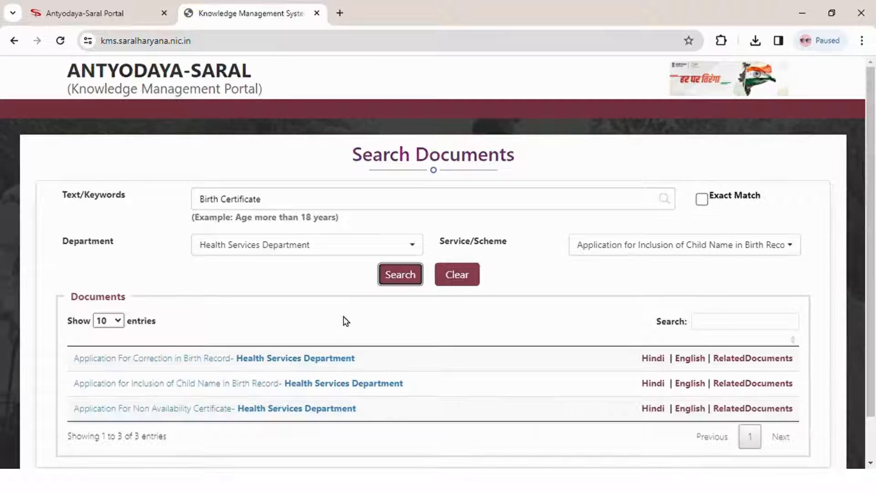
Open the Hindi document for Application for Inclusion of Child Name in Birth Record at its list of required documents.
scroll(301, 309, "down", 1)
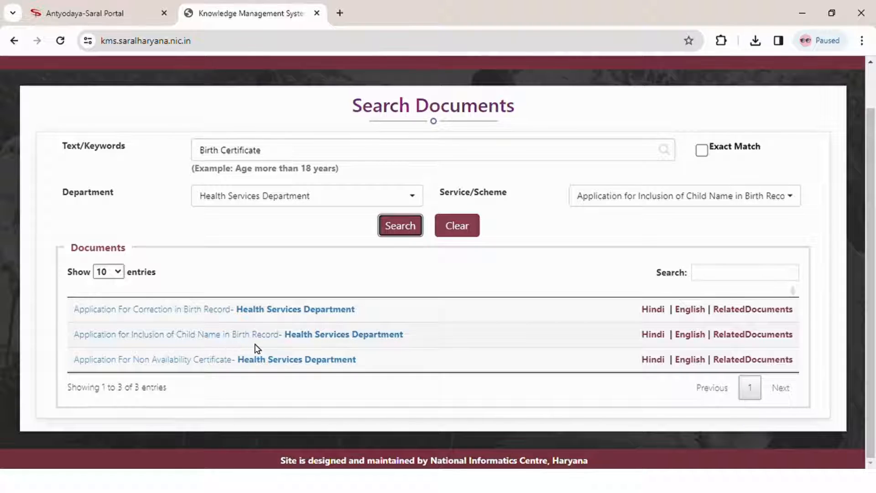
left_click(657, 335)
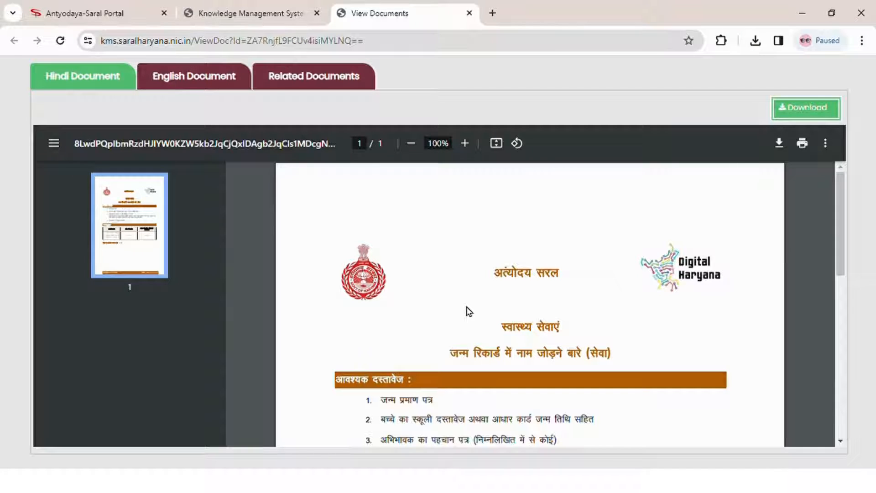
scroll(527, 292, "down", 1)
scroll(527, 293, "down", 1)
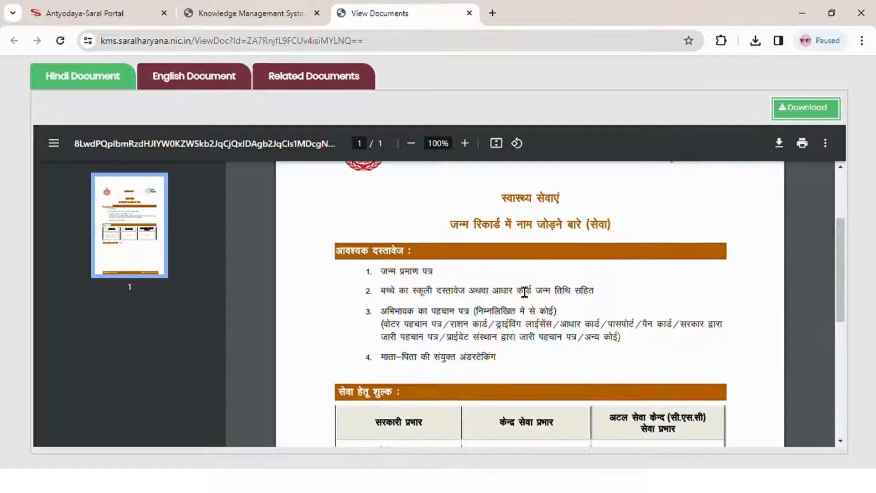
Examine the required documents, service fees and processing time limit in the Hindi document.
left_click_drag(393, 278, 441, 283)
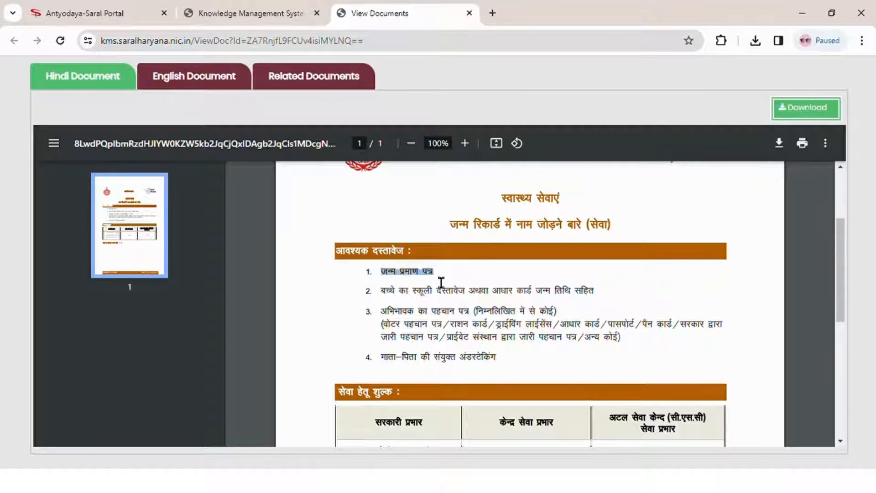
left_click(440, 336)
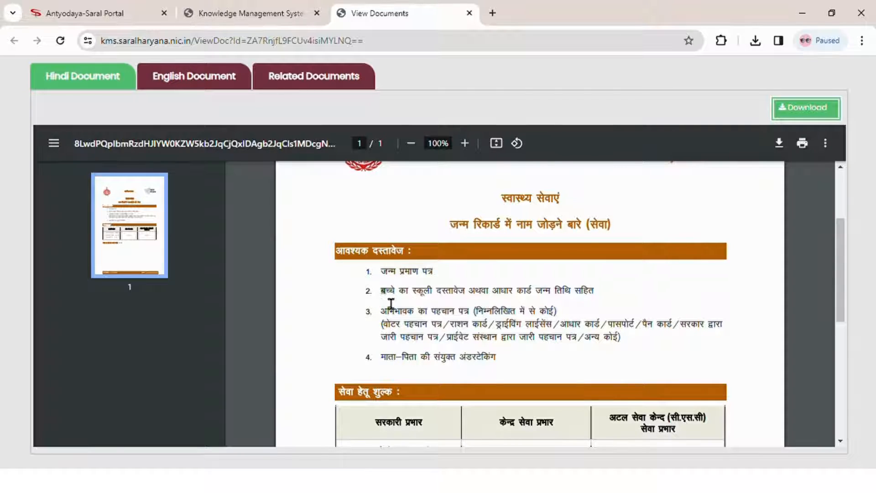
left_click_drag(391, 304, 602, 305)
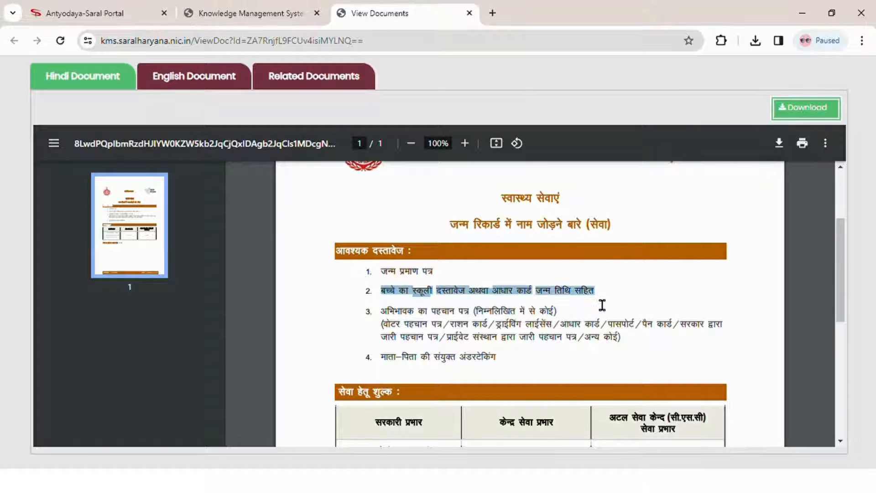
left_click(512, 322)
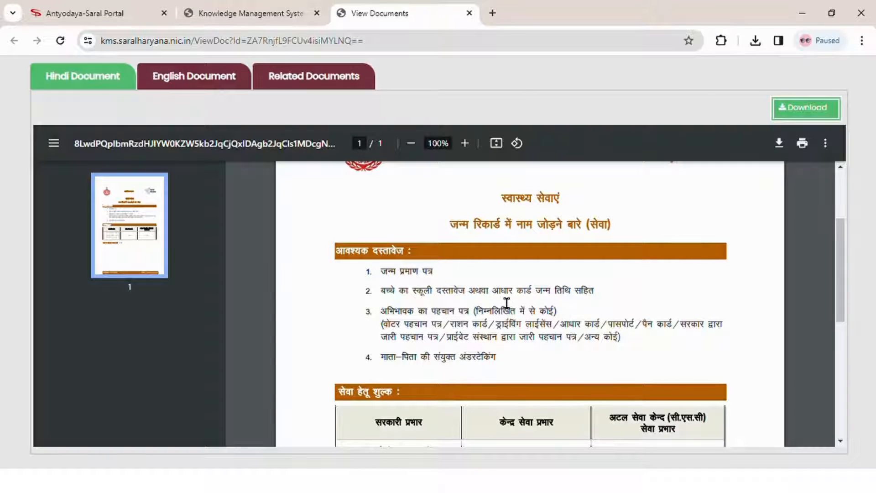
left_click_drag(507, 303, 541, 303)
left_click(394, 301)
left_click_drag(393, 301, 472, 301)
left_click(480, 337)
scroll(480, 337, "down", 2)
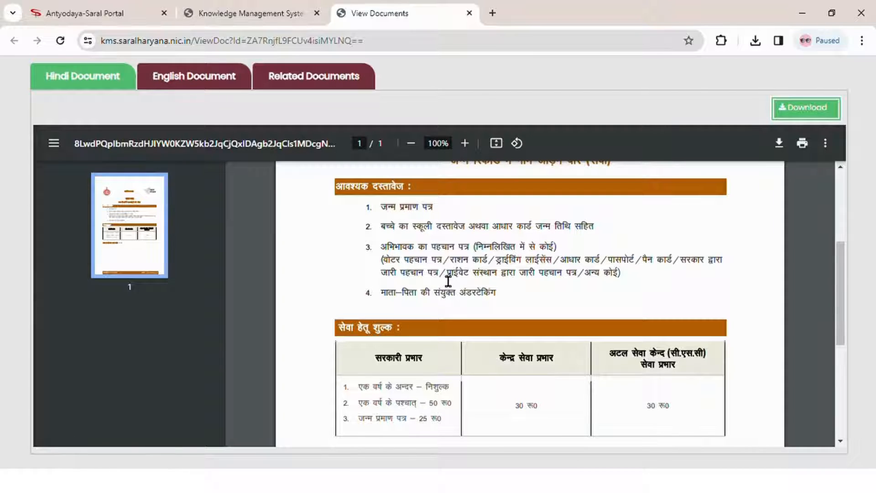
left_click_drag(441, 275, 382, 273)
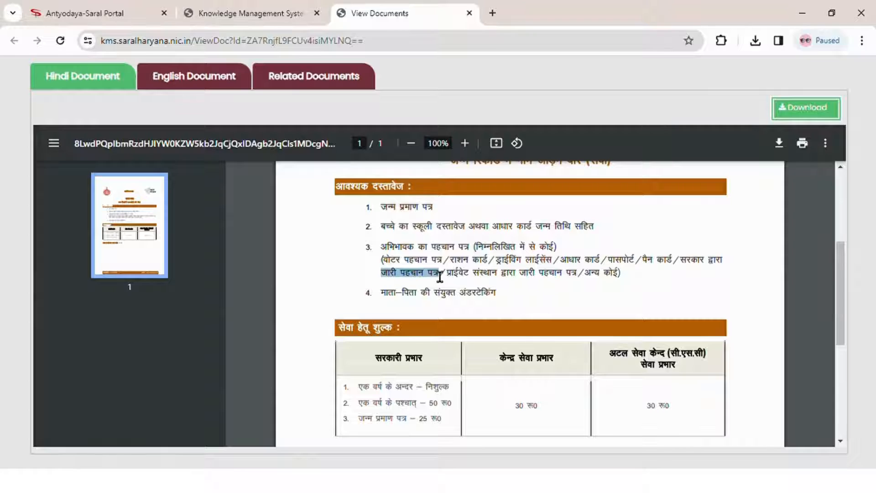
left_click(408, 278)
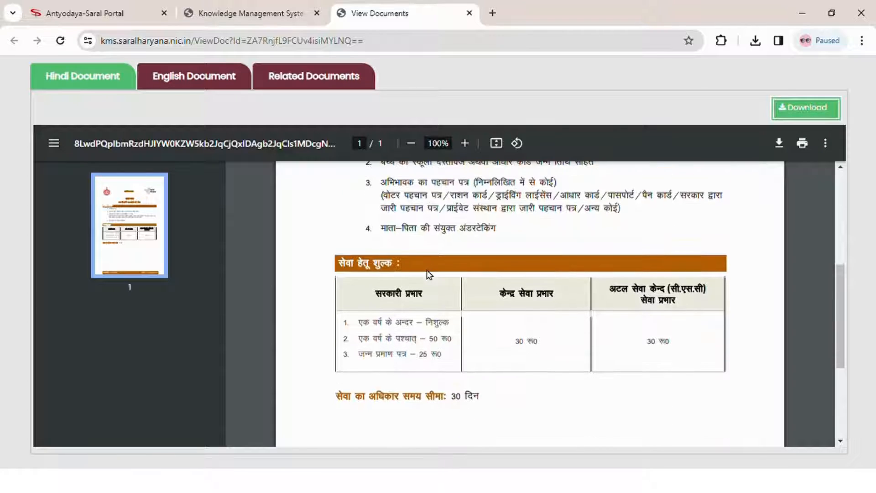
scroll(428, 274, "down", 1)
left_click_drag(349, 407, 490, 407)
scroll(447, 331, "up", 5)
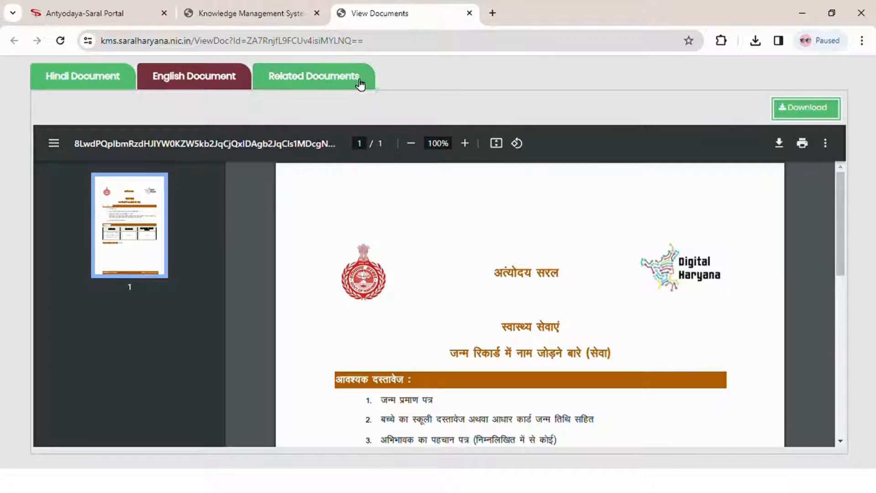
Download the self-attested declaration form for adding a name to the birth record from the related documents and look it over.
left_click(303, 81)
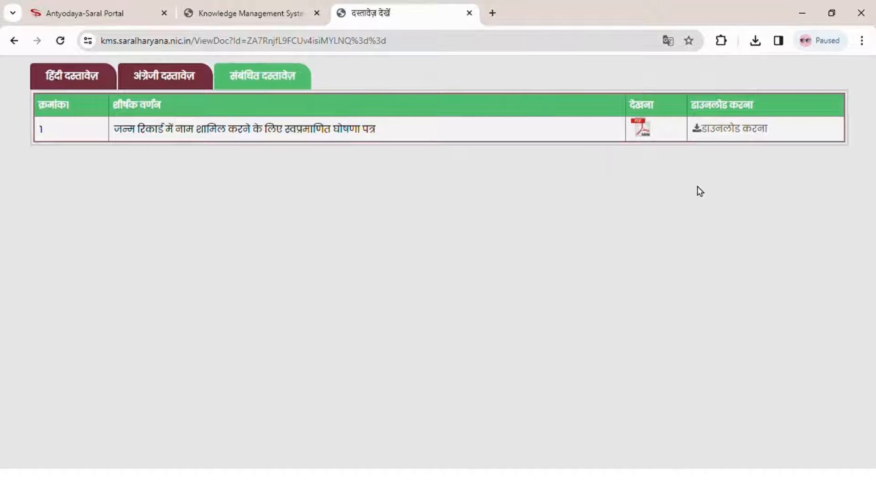
left_click(744, 135)
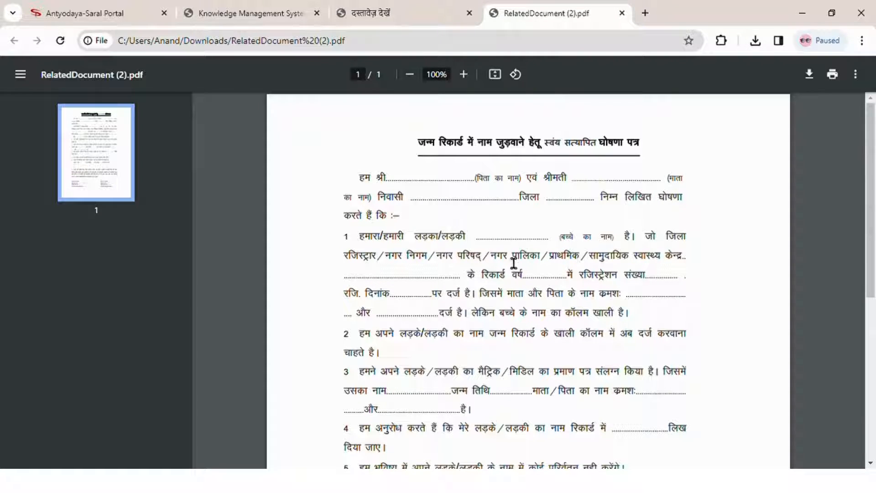
left_click_drag(431, 155, 641, 153)
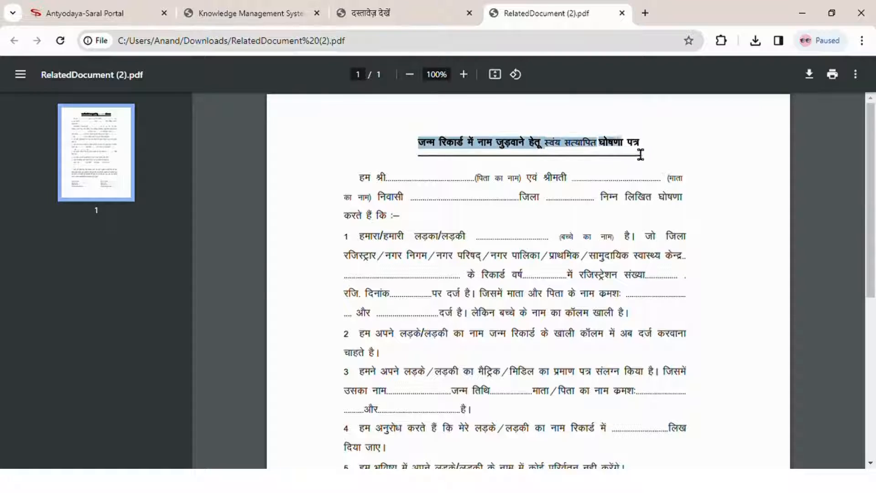
scroll(471, 286, "down", 1)
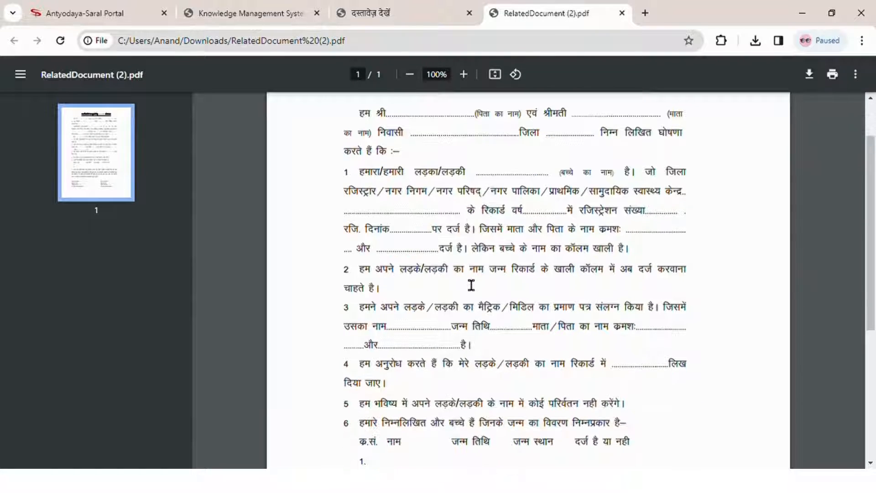
scroll(470, 286, "up", 2)
left_click(453, 292)
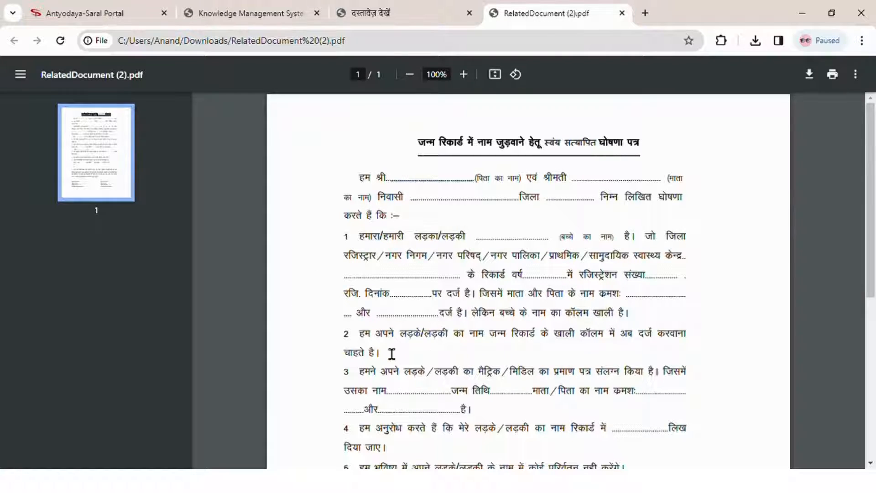
Close the declaration form and search Google for "pdf editor" in a new tab.
left_click(622, 13)
left_click(493, 14)
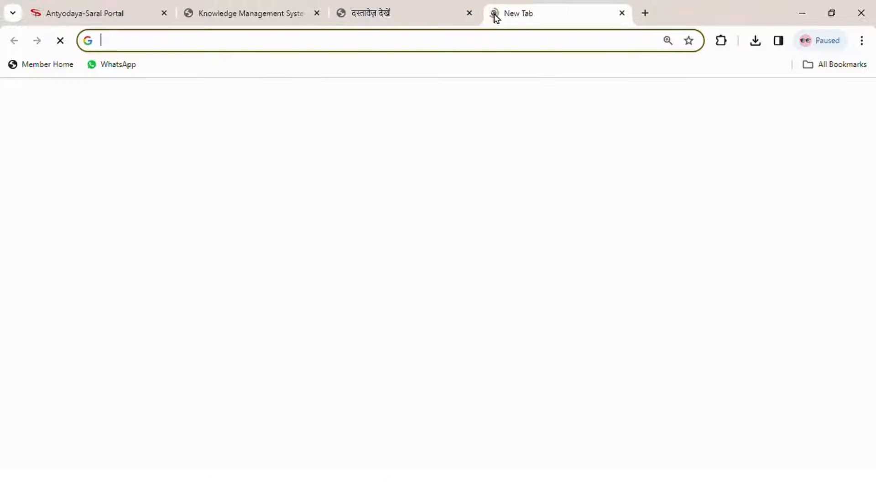
left_click(490, 48)
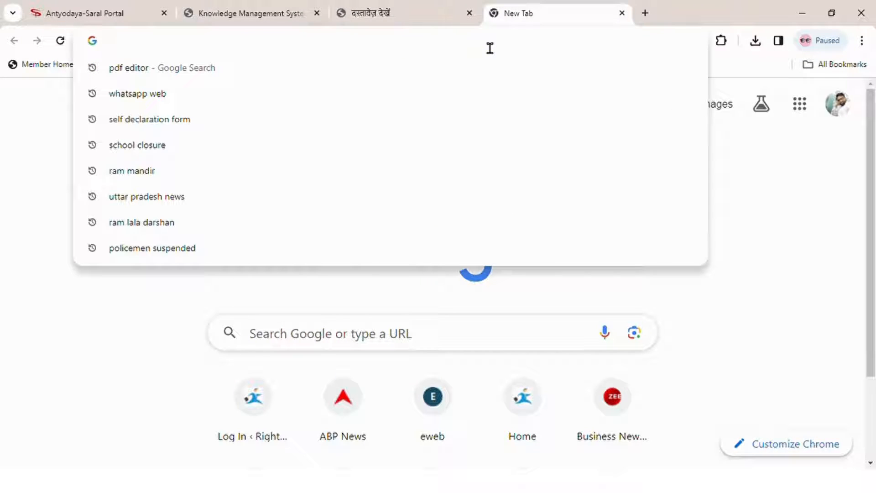
type("pdf")
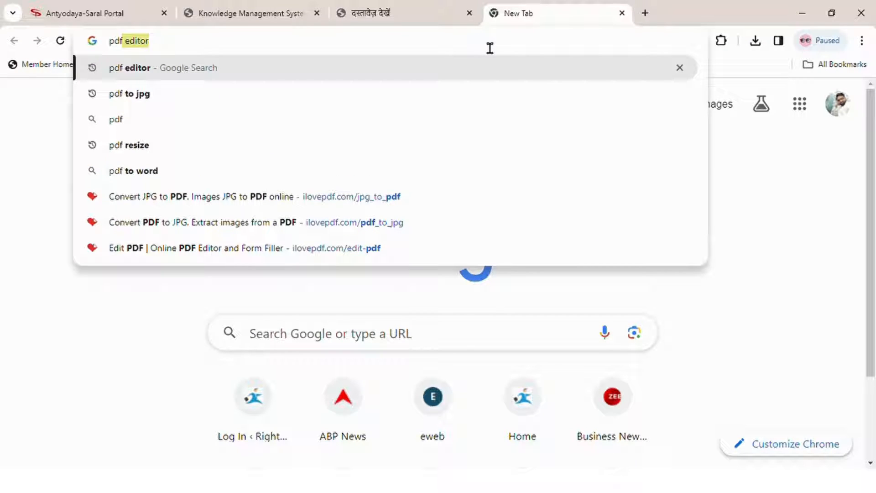
key("Return")
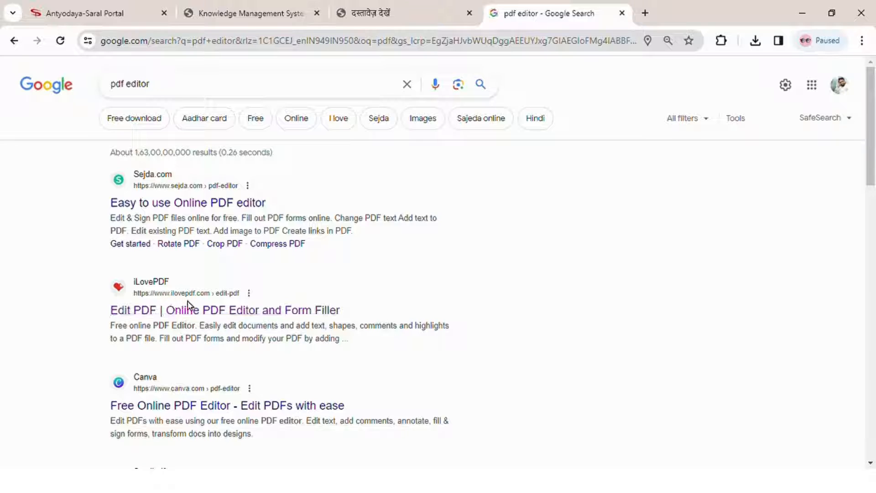
Open iLovePDF's online PDF editor from the search results, load the downloaded declaration form into it and look over the page.
left_click(129, 314)
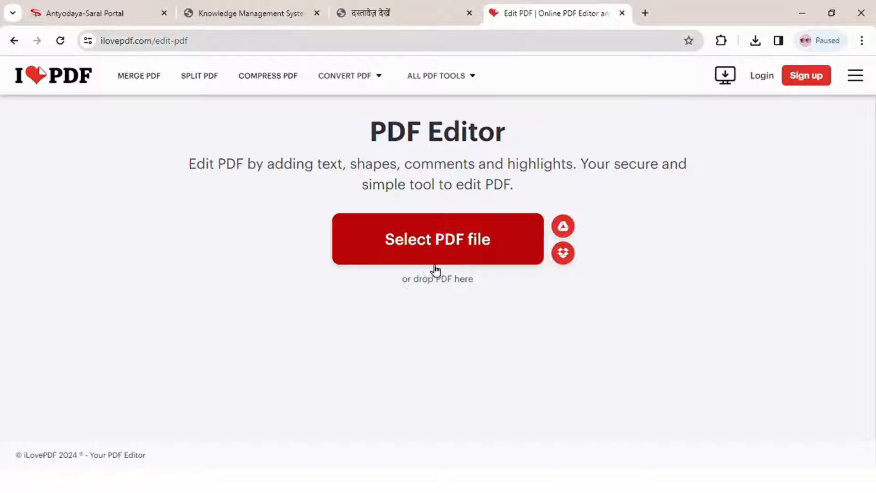
left_click(493, 257)
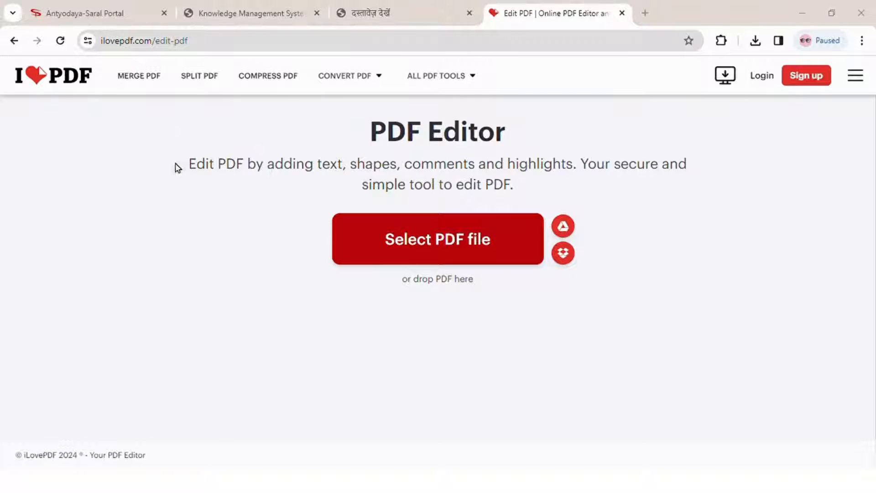
double_click(136, 121)
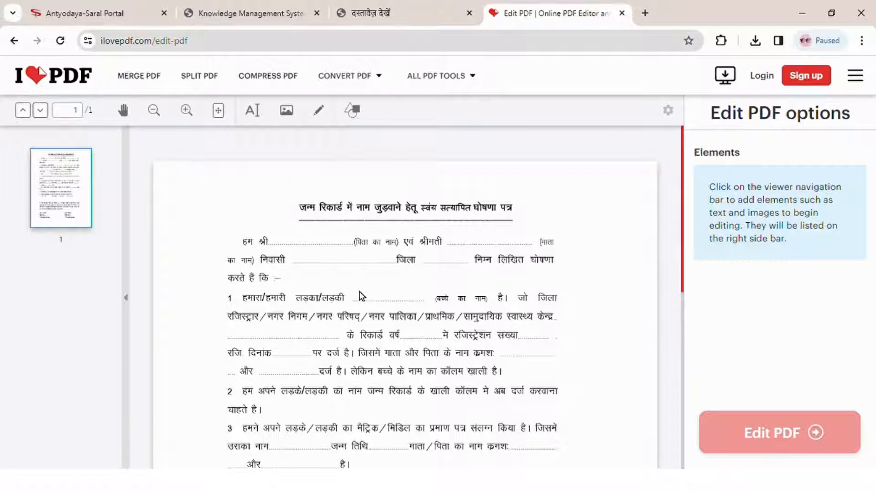
scroll(329, 278, "down", 1)
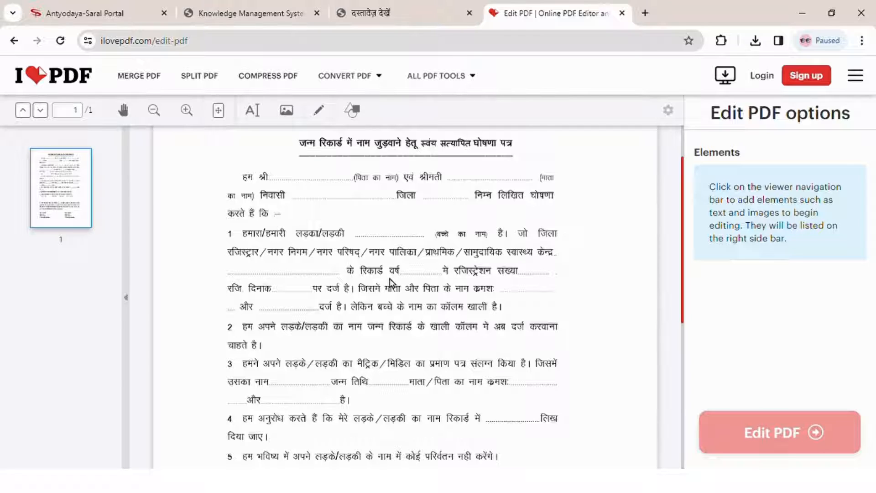
scroll(365, 356, "down", 5)
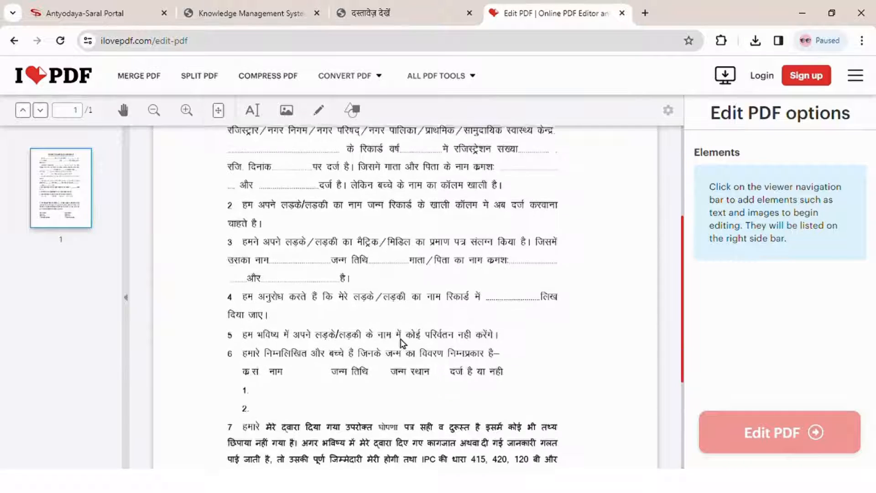
scroll(395, 352, "up", 5)
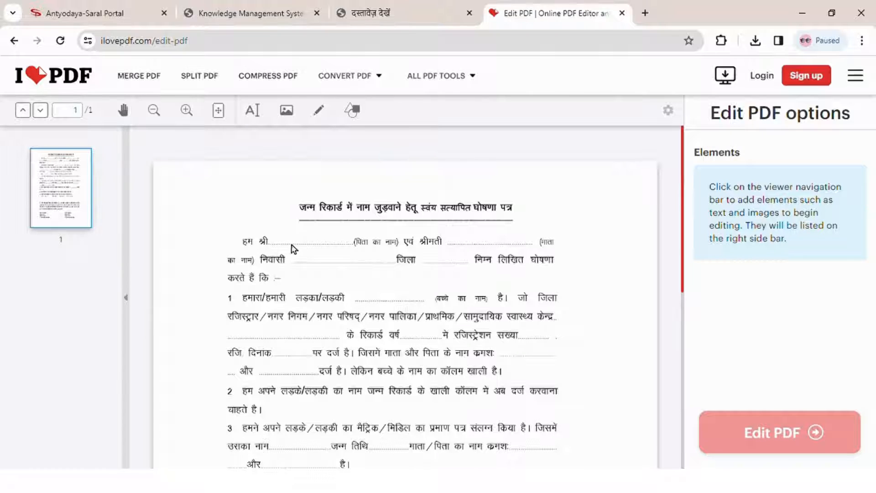
Add a text element reading "Example" on the father's name blank in the form's first line.
left_click(256, 118)
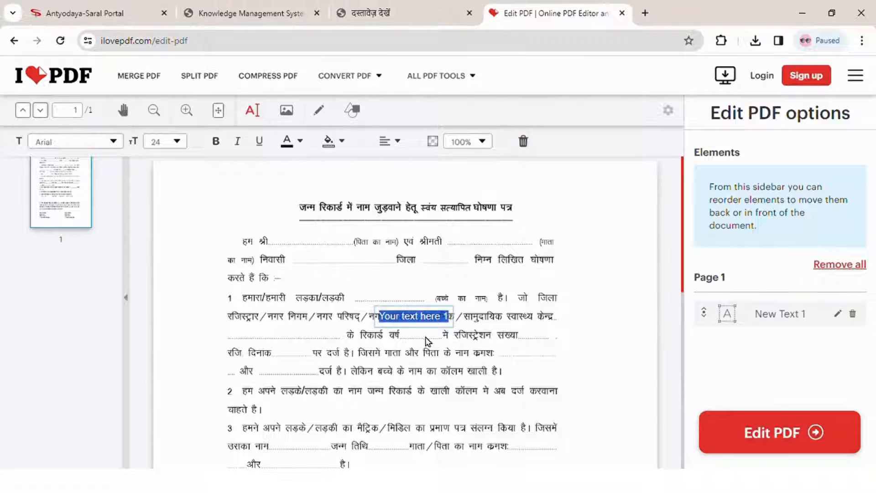
left_click(361, 309)
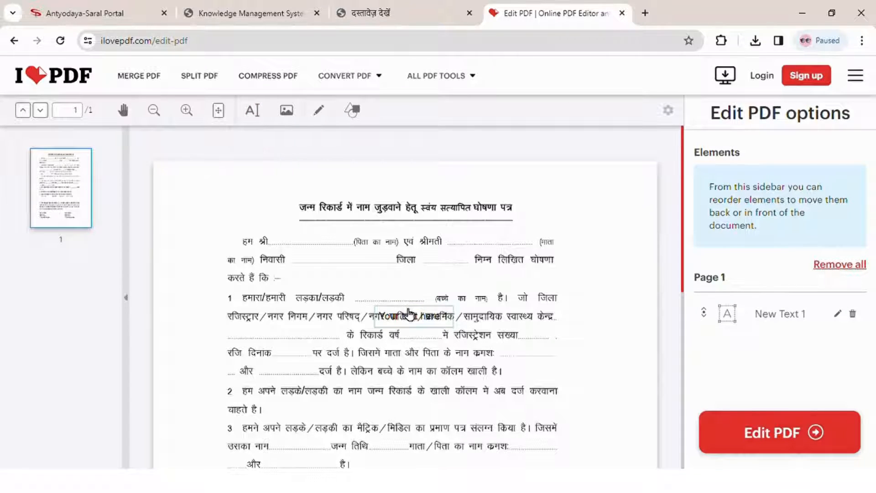
left_click_drag(411, 322, 315, 247)
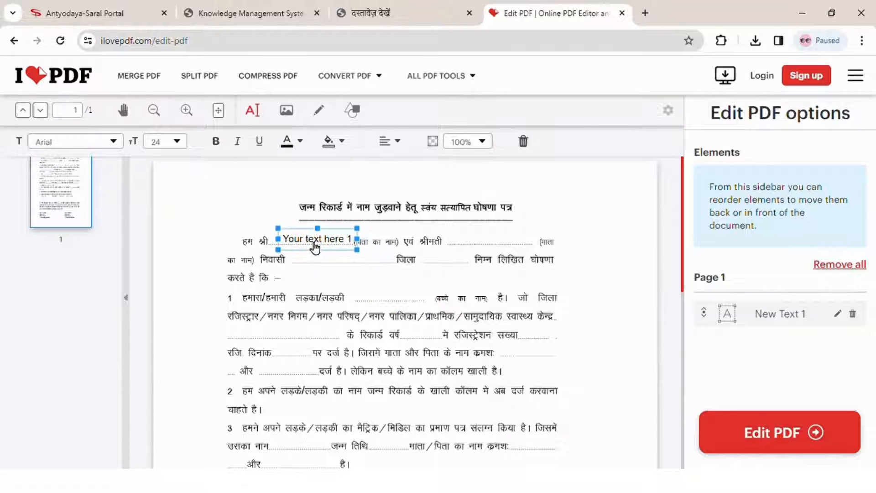
double_click(338, 246)
type("Example")
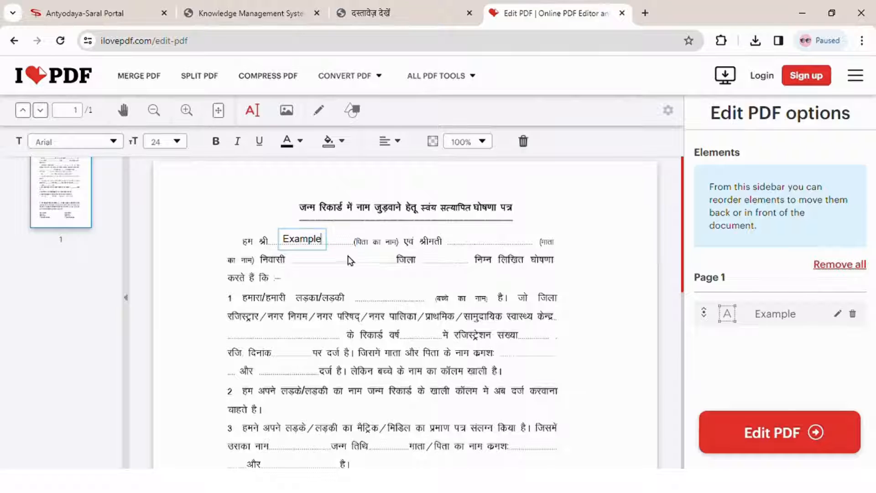
left_click(354, 280)
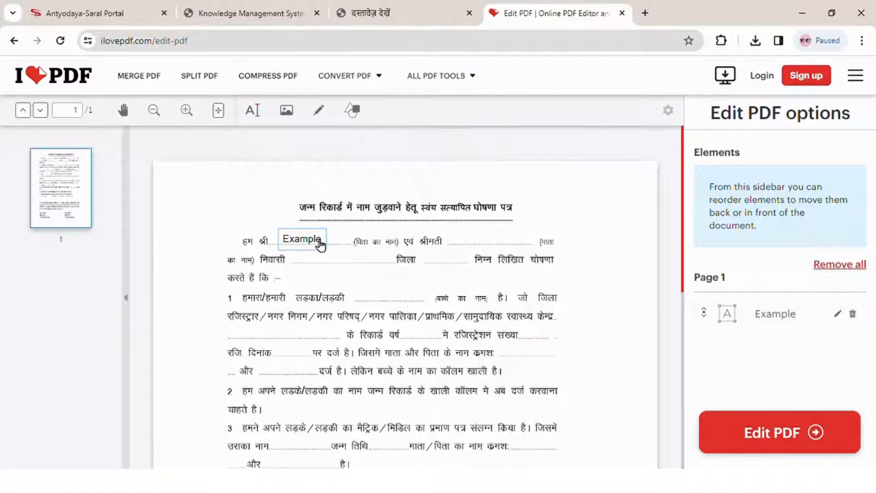
Make the father's name entry bold.
left_click(318, 246)
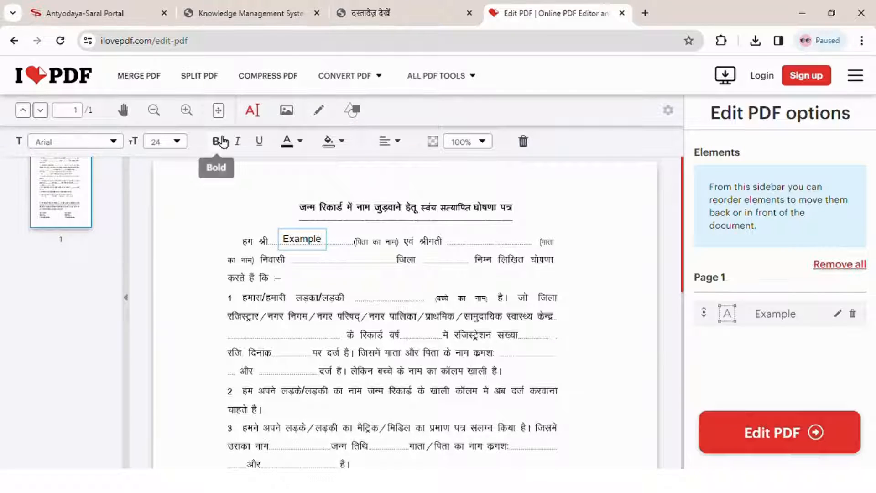
left_click(217, 142)
left_click(368, 254)
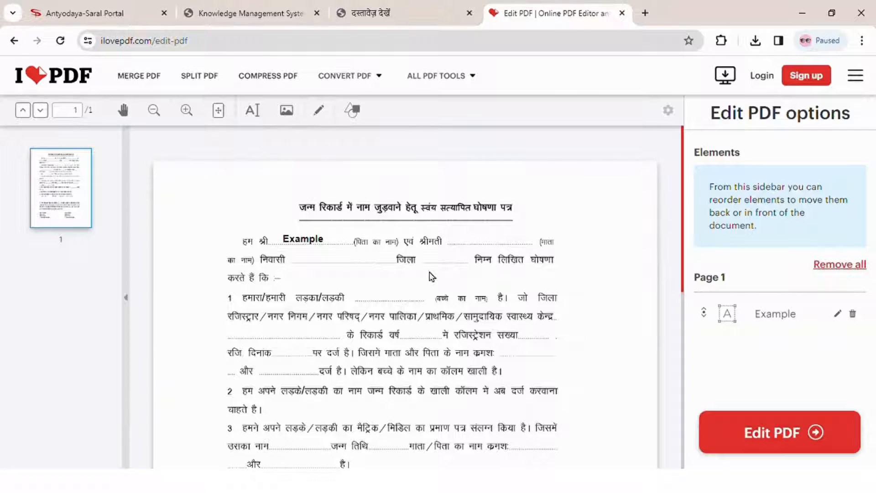
Add a bold text element reading "Example" centred on the mother's name blank.
left_click(254, 112)
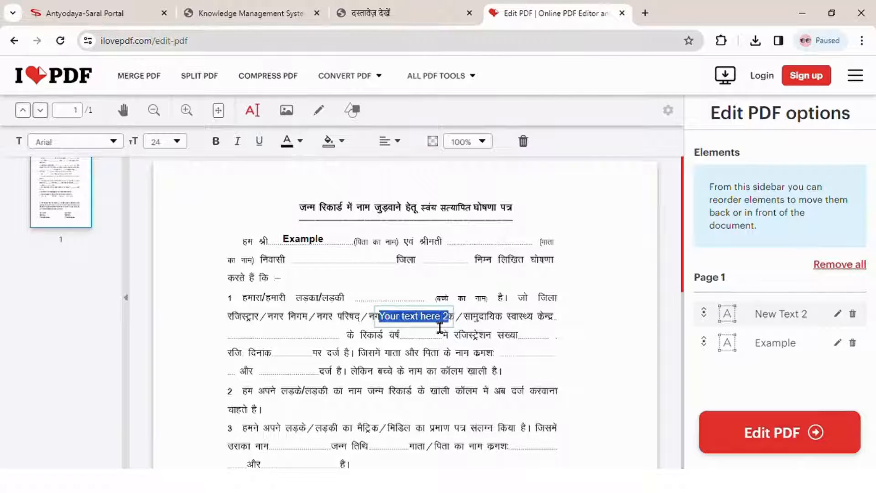
left_click_drag(445, 312, 495, 246)
double_click(505, 246)
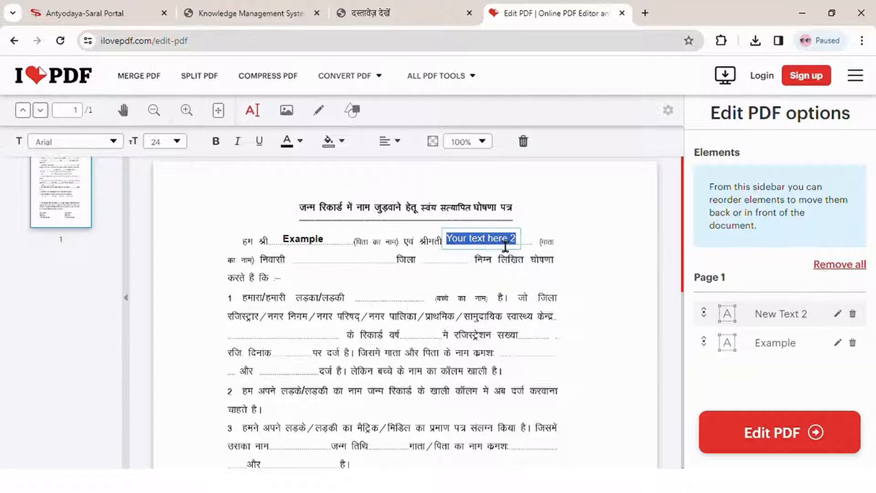
type("Example")
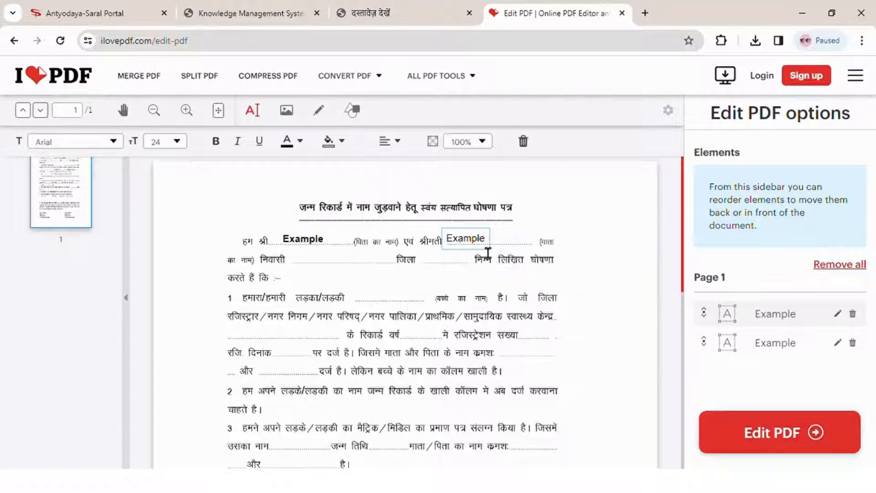
left_click(222, 142)
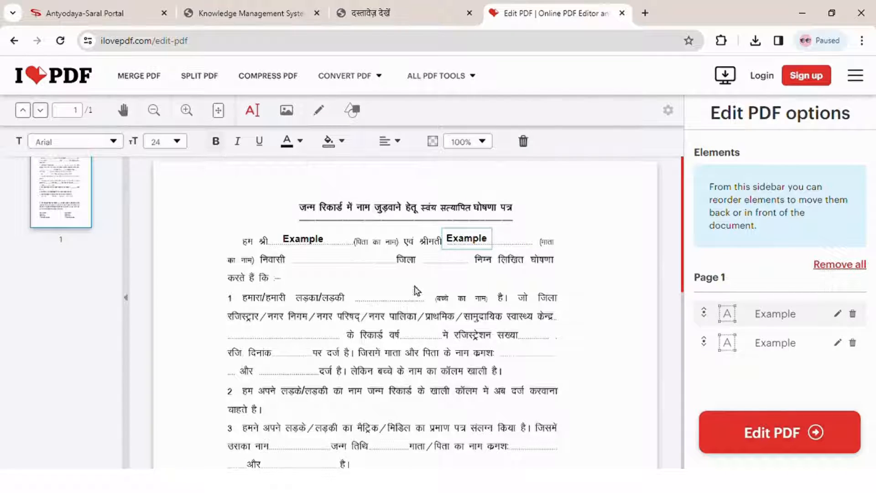
left_click(475, 311)
left_click_drag(475, 239, 495, 236)
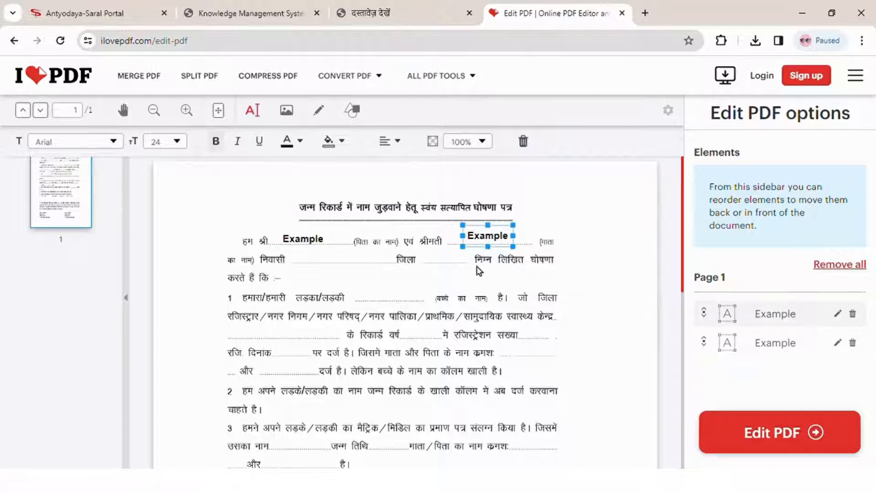
left_click(451, 297)
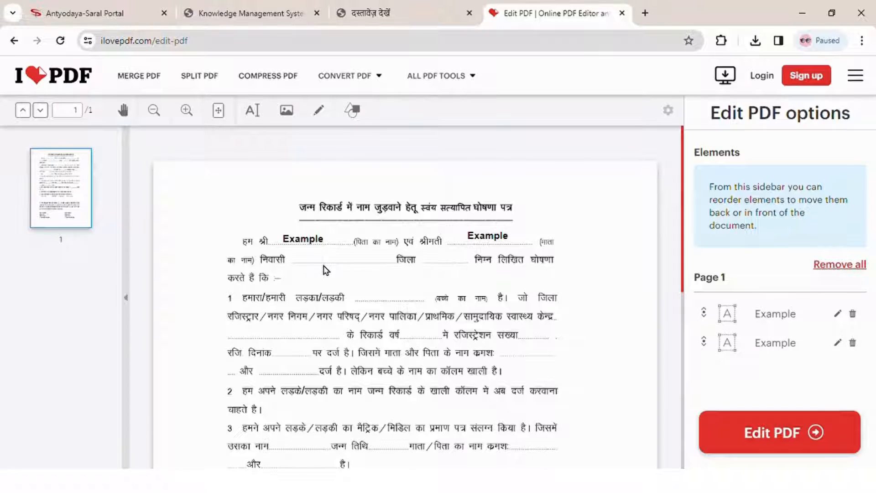
Add a text element reading "Example" on the residence (निवासी) blank in the second line.
left_click(260, 112)
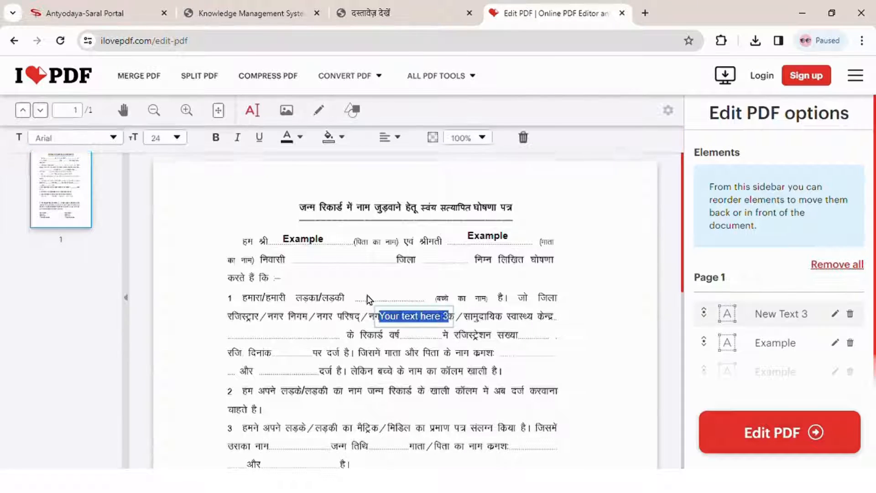
type("Example")
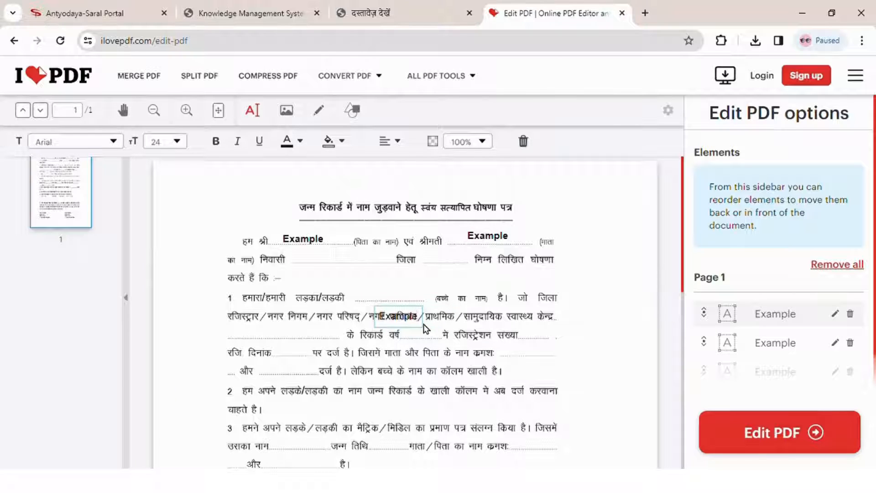
left_click_drag(406, 319, 364, 293)
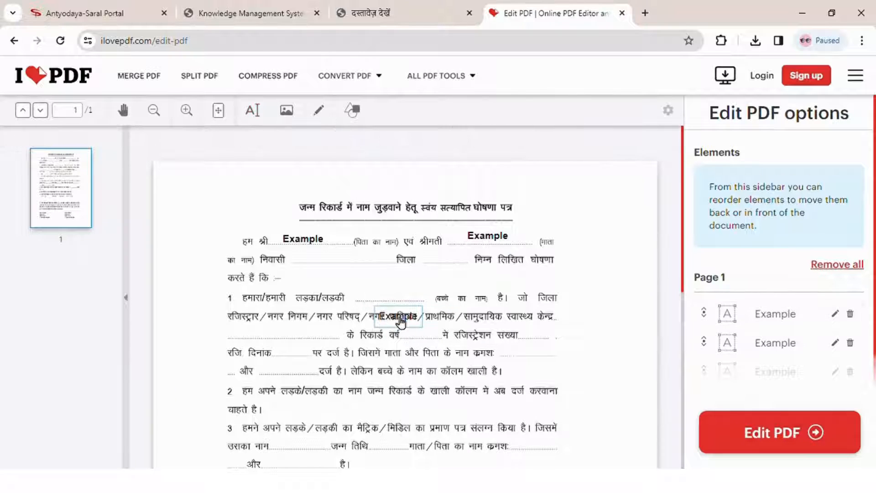
left_click_drag(401, 322, 342, 264)
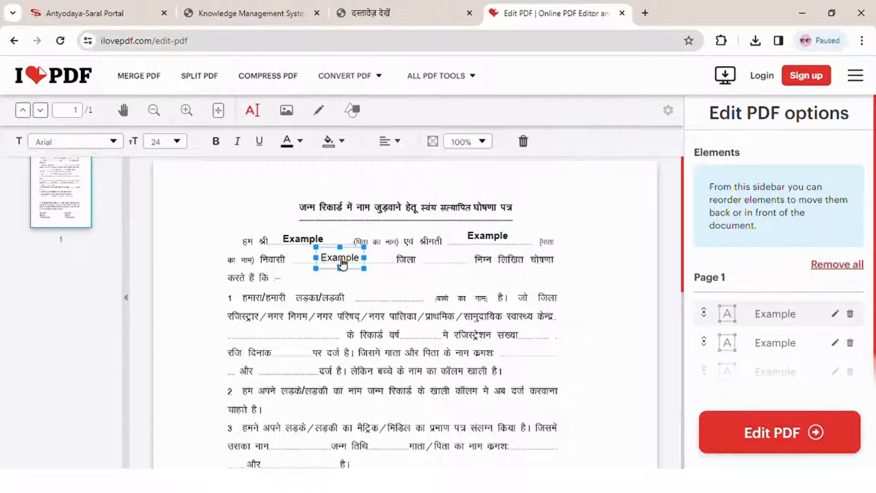
double_click(342, 265)
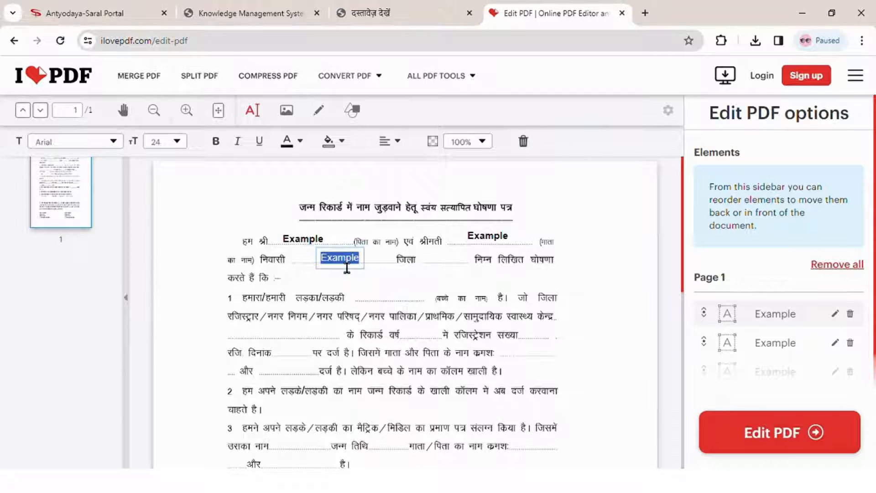
left_click(383, 297)
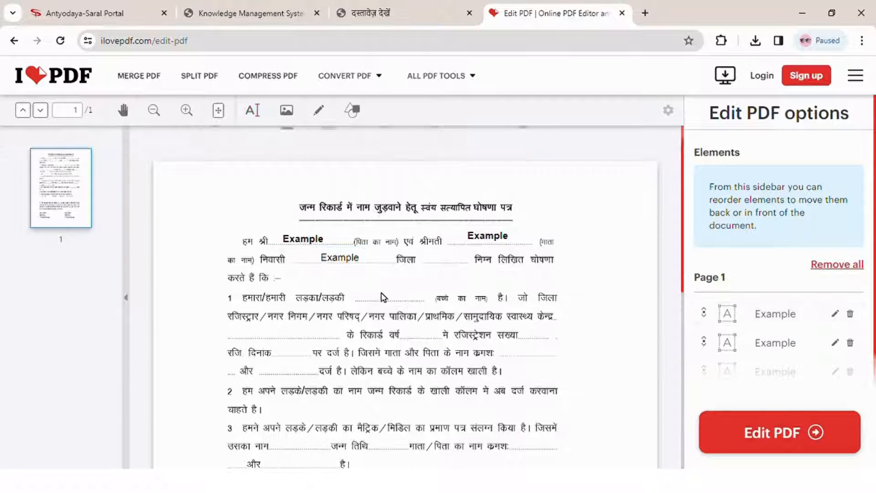
Try to make the residence entry bold.
left_click(337, 259)
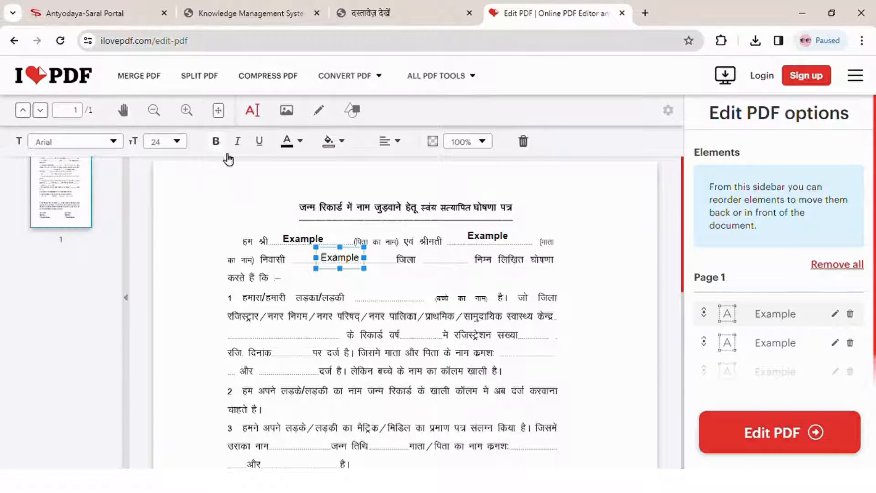
left_click(357, 295)
left_click(351, 261)
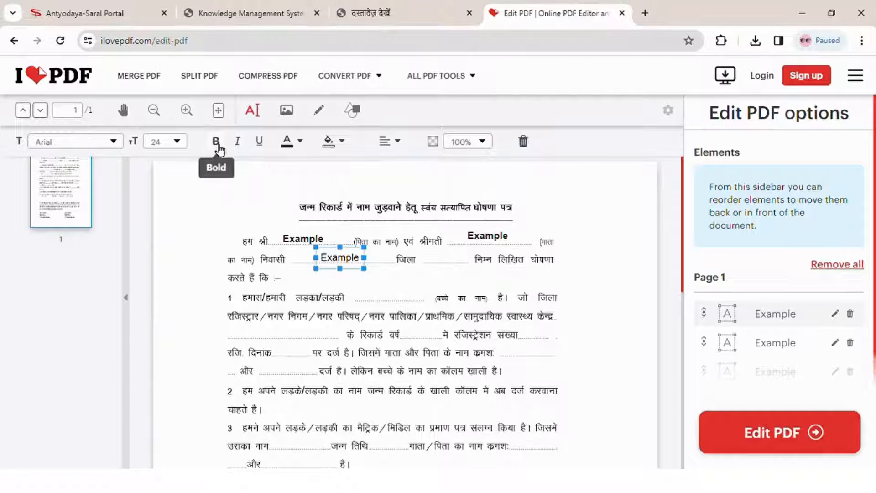
left_click(220, 148)
left_click(220, 149)
left_click(220, 149)
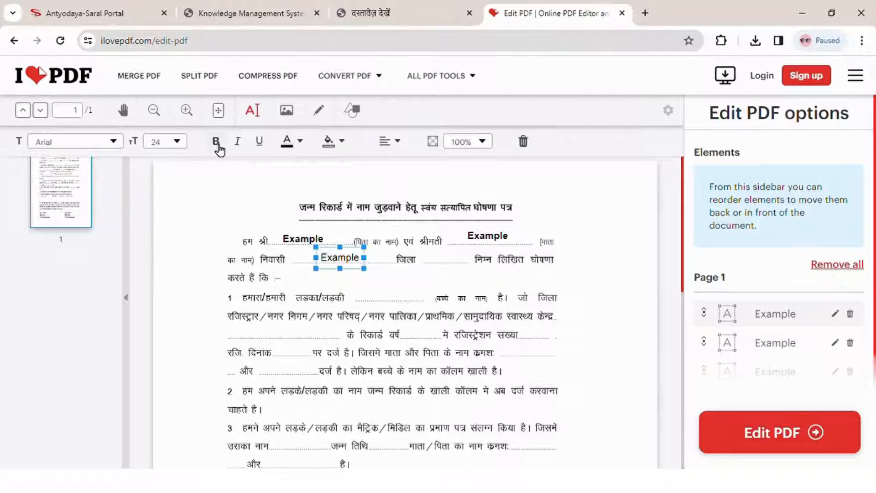
left_click(362, 304)
Copy the text of the residence entry and try bold formatting on it once more.
double_click(352, 261)
key("ctrl+c")
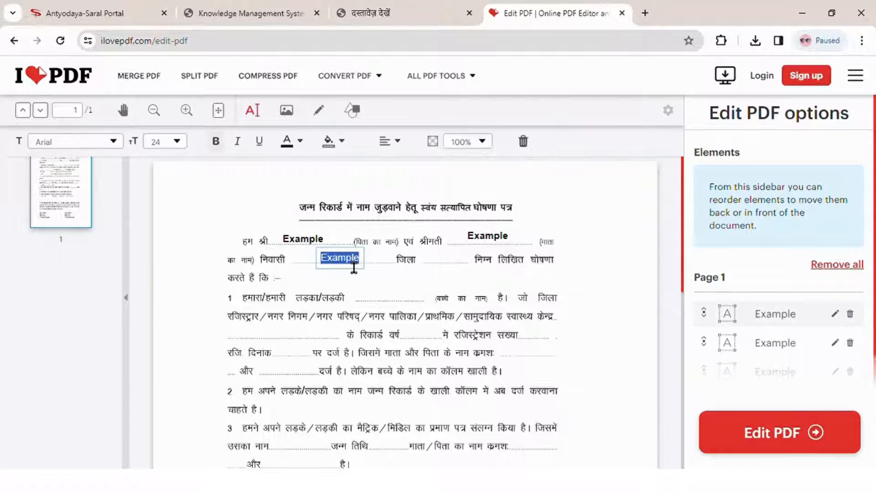
left_click(218, 147)
left_click(432, 302)
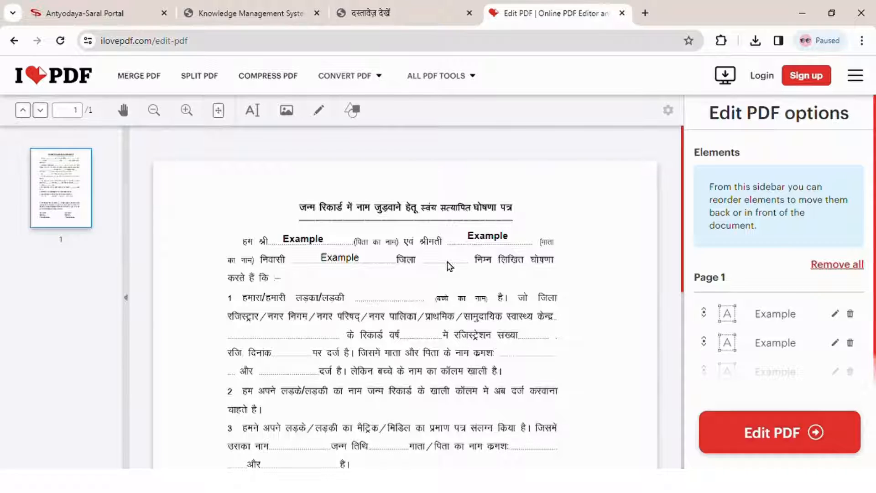
Add a text element on the district (जिला) blank, paste the copied "Example" into it and align it with the dotted line.
left_click(255, 115)
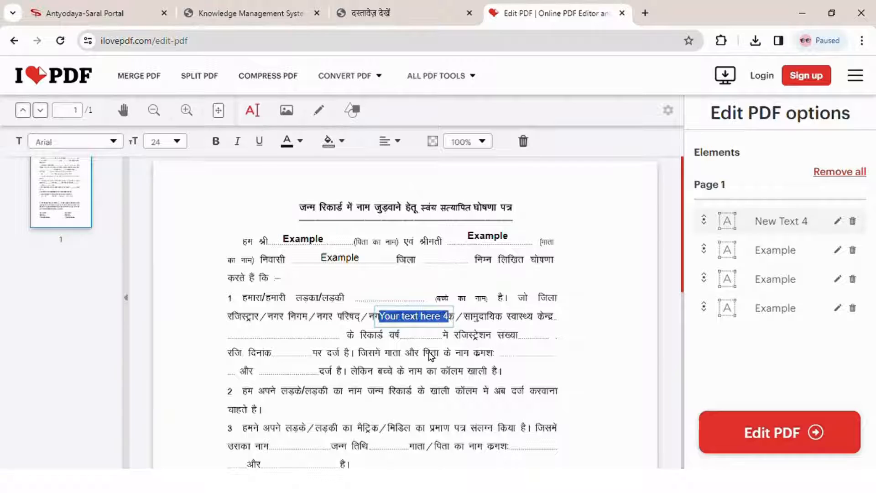
left_click(443, 340)
left_click_drag(426, 321, 451, 262)
double_click(464, 267)
key("ctrl+v")
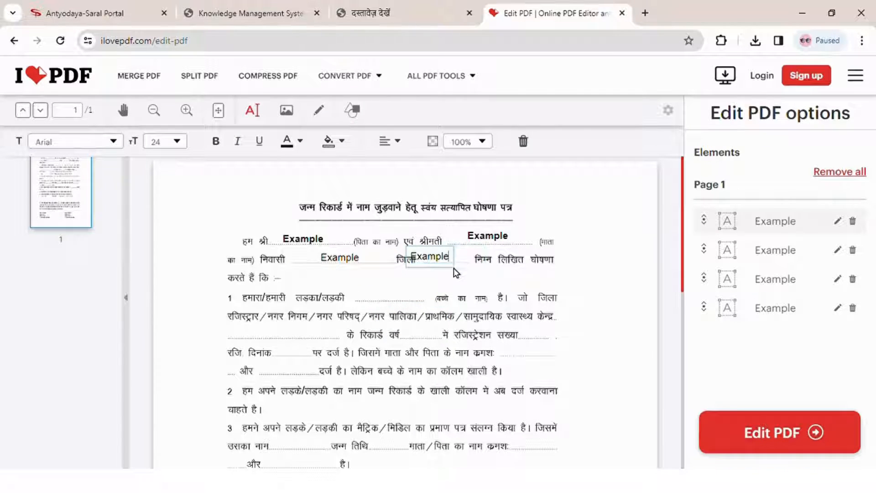
left_click(470, 302)
left_click_drag(447, 265, 461, 266)
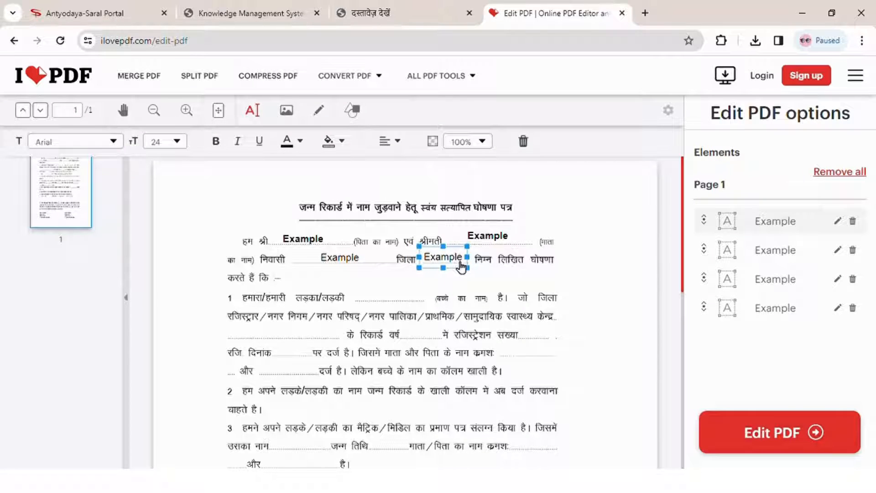
left_click(441, 302)
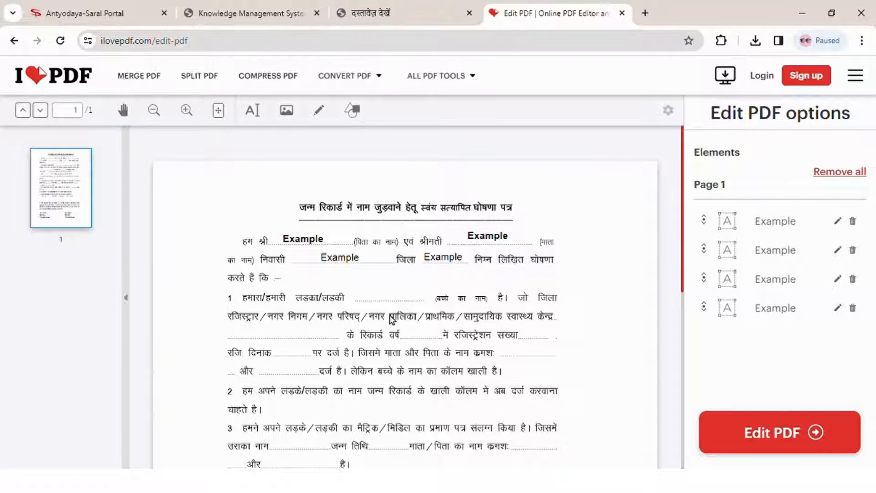
scroll(392, 319, "down", 1)
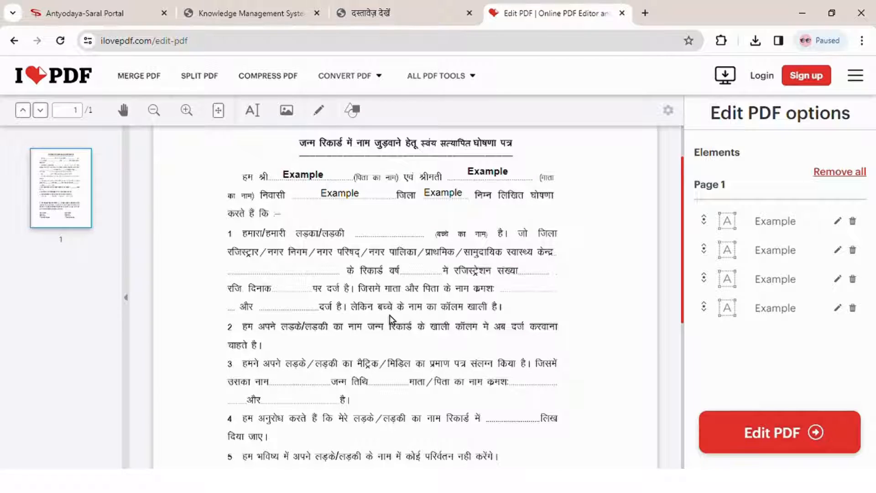
Draw a short slanted line striking through the word लड़की in point 1 of the declaration.
scroll(387, 297, "up", 1)
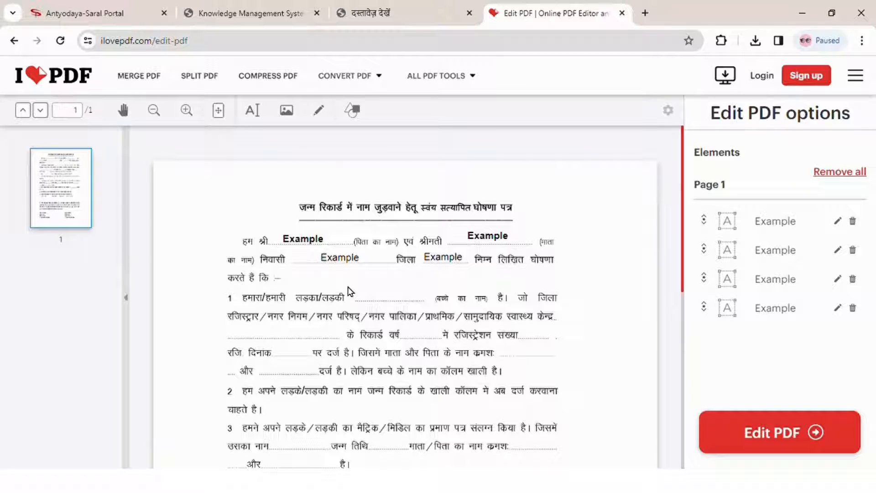
left_click(361, 114)
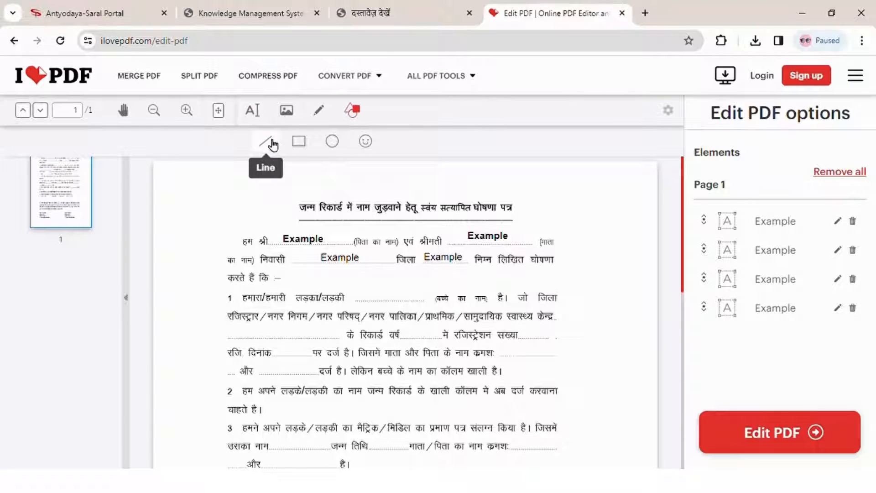
left_click(270, 141)
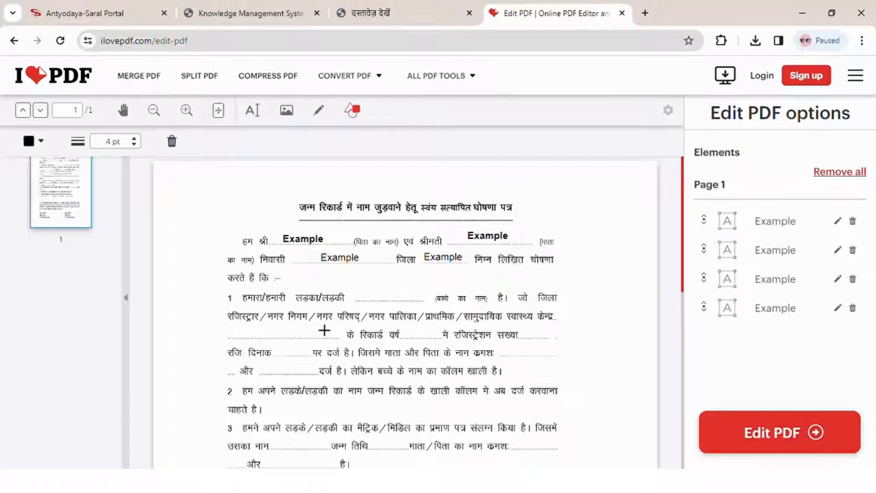
left_click_drag(327, 307, 334, 296)
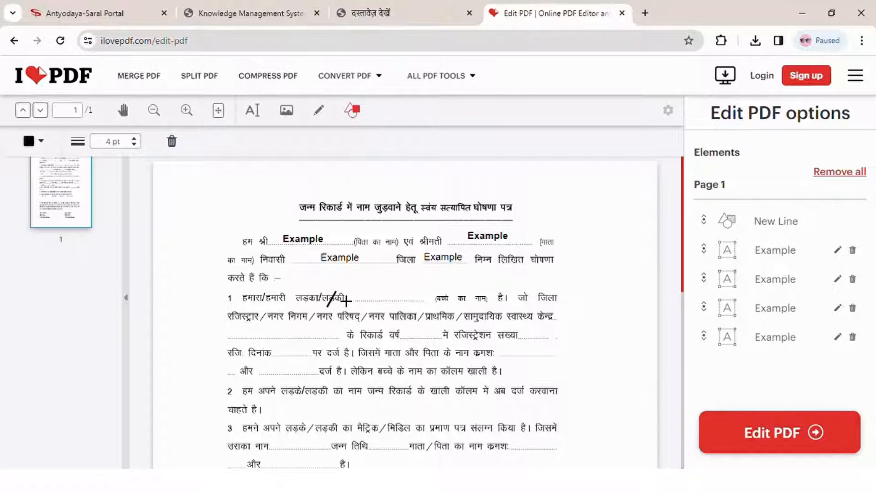
left_click(303, 304)
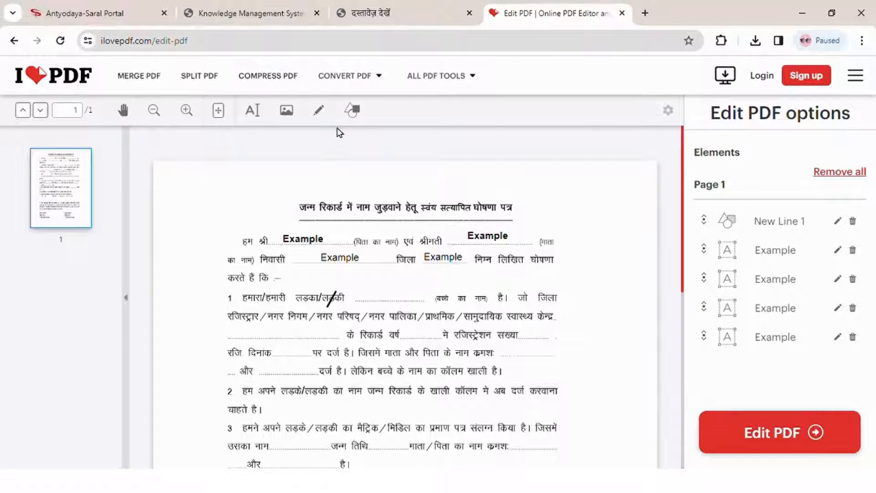
Draw a second short slanted line striking through the word लड़का in point 1.
left_click(352, 110)
left_click(266, 141)
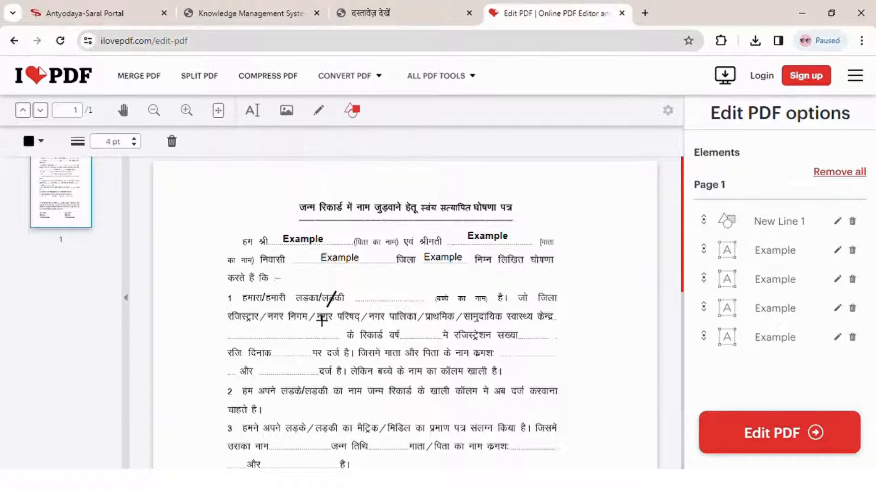
left_click_drag(313, 290, 301, 306)
left_click(393, 334)
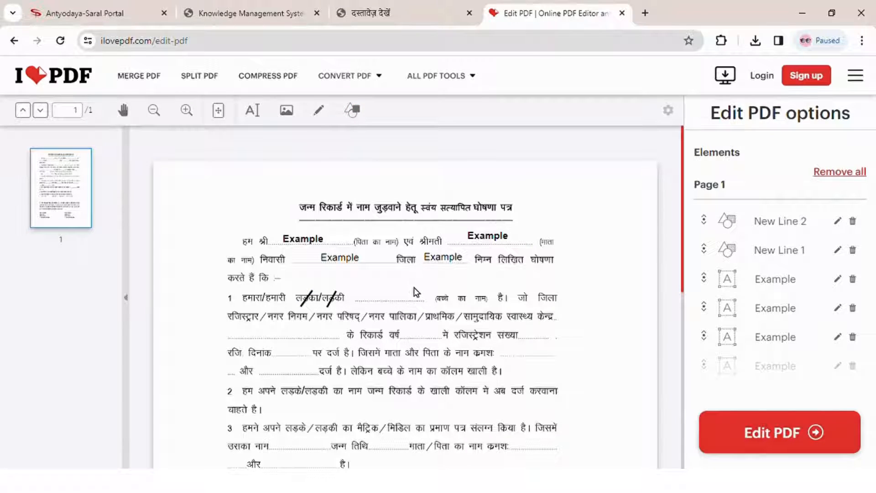
Add a text element and move it onto the child's name (बच्चे का नाम) blank in point 1.
left_click(257, 110)
left_click(429, 328)
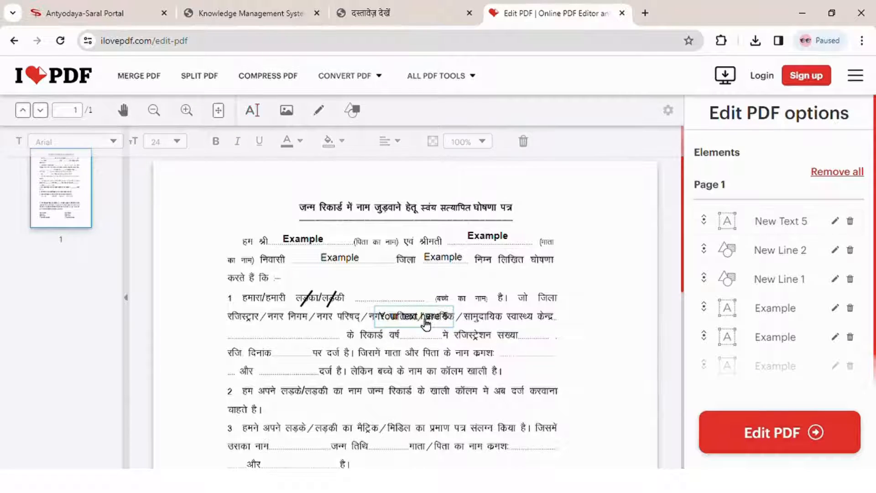
left_click_drag(425, 320, 400, 295)
left_click(404, 294)
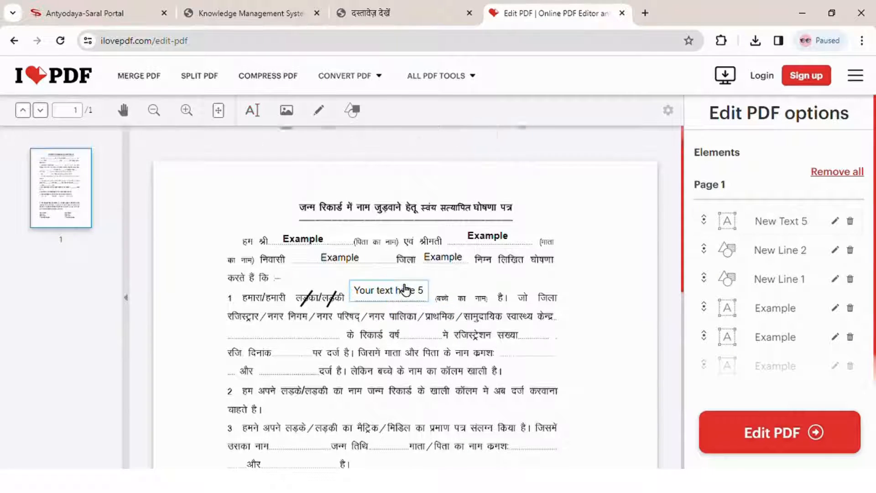
Replace the placeholder on the child's name blank with "Example" and align the entry over the dotted line.
key("ctrl+a")
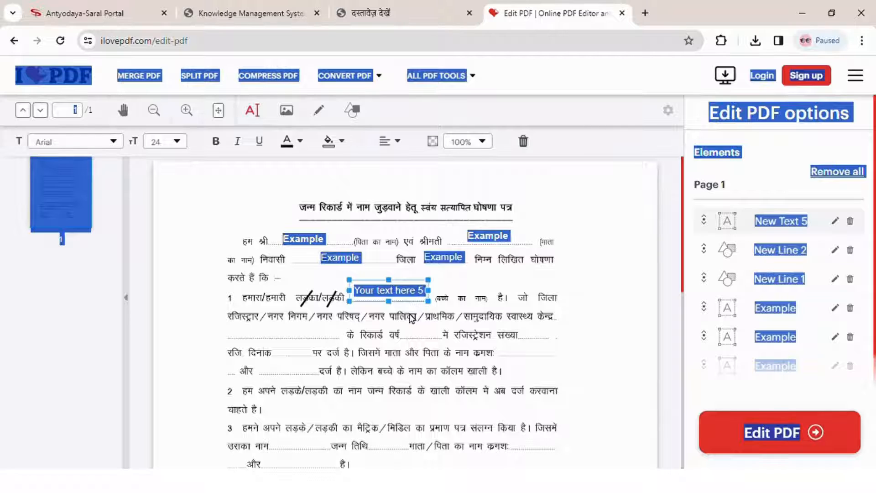
left_click(416, 300)
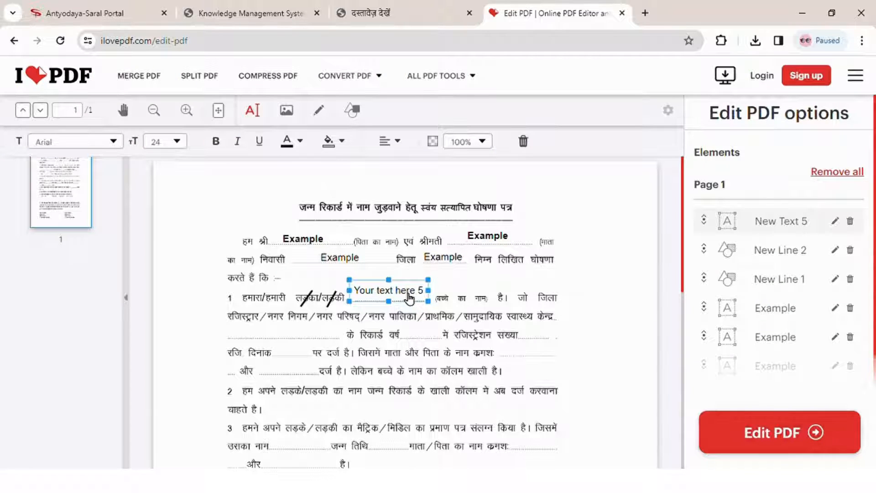
key("ctrl+a")
left_click(410, 299)
double_click(409, 299)
key("ctrl+a")
type("Example")
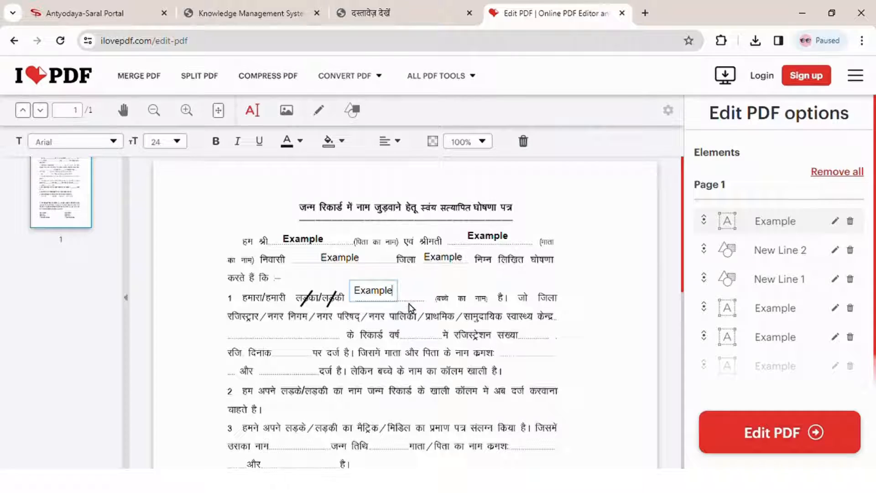
left_click(427, 343)
left_click_drag(389, 295, 402, 297)
left_click(489, 316)
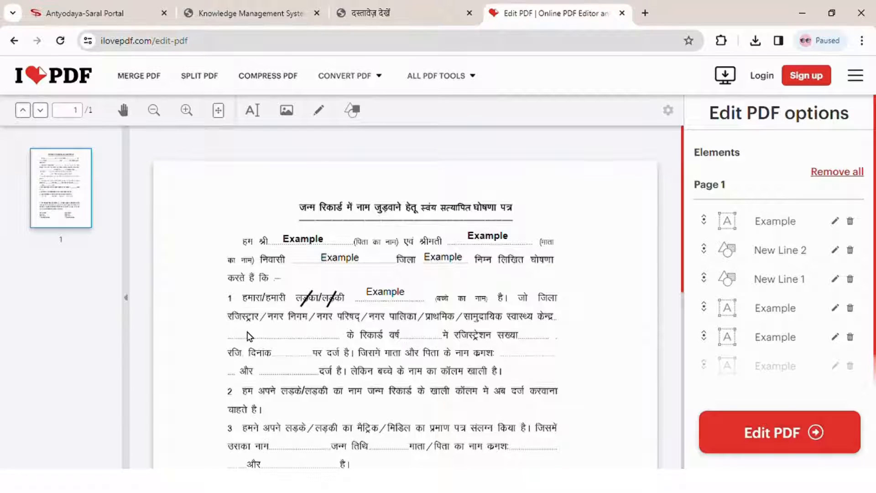
Add a text element reading "Example" on the registrar/health centre (स्वास्थ्य केन्द्र) blank in point 1.
left_click(252, 111)
left_click(402, 316)
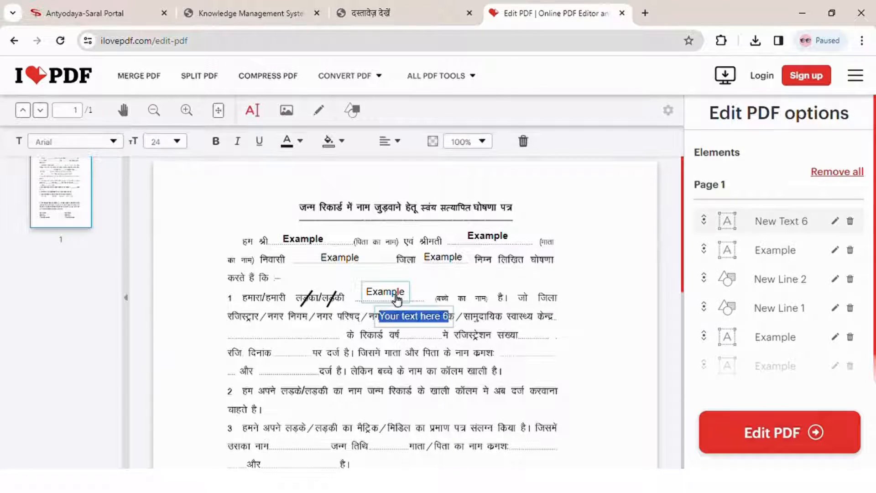
left_click_drag(411, 317, 268, 333)
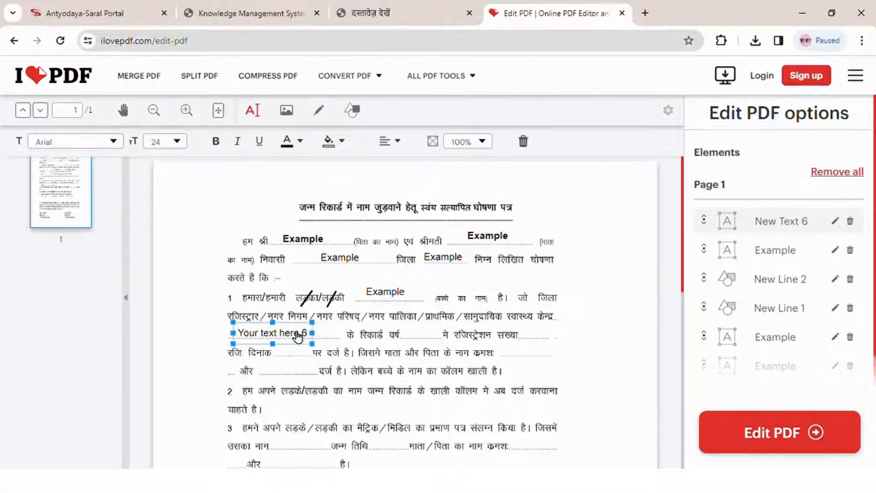
double_click(292, 334)
triple_click(301, 333)
type("Example")
left_click(397, 360)
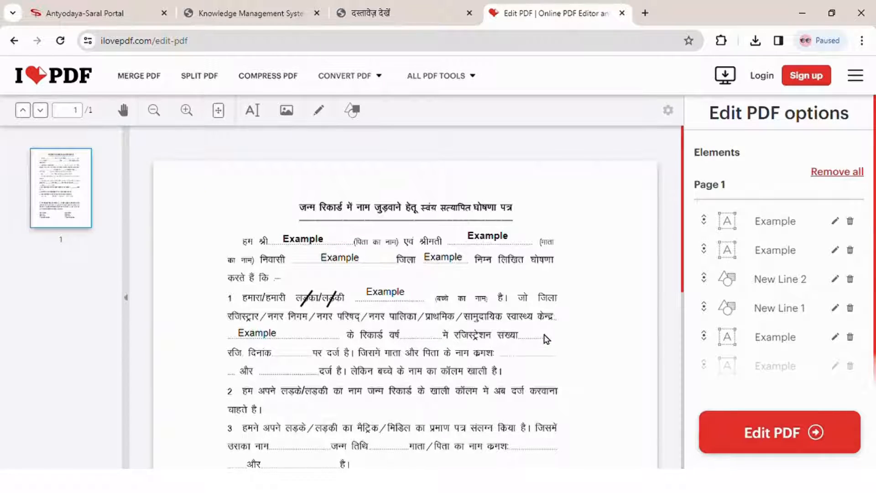
Add a text element reading "Example" on the registration number (रजिस्ट्रेशन संख्या) blank.
left_click(253, 111)
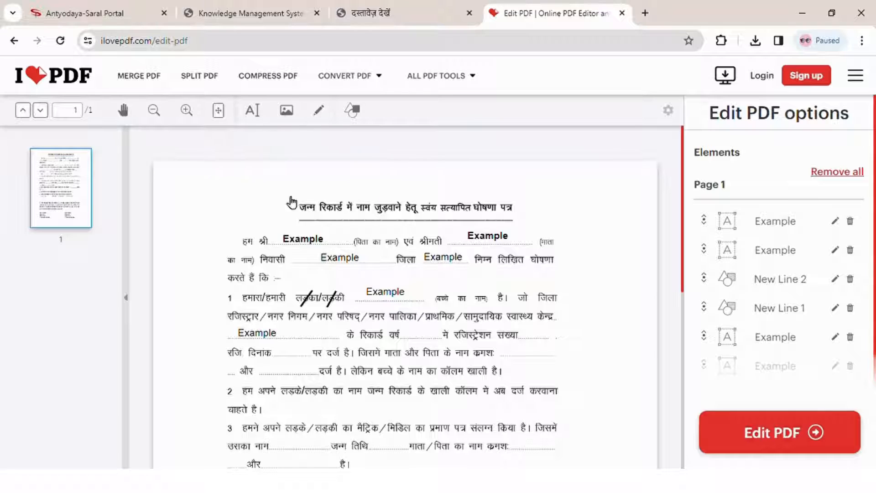
left_click(451, 351)
left_click_drag(429, 324, 572, 338)
triple_click(572, 338)
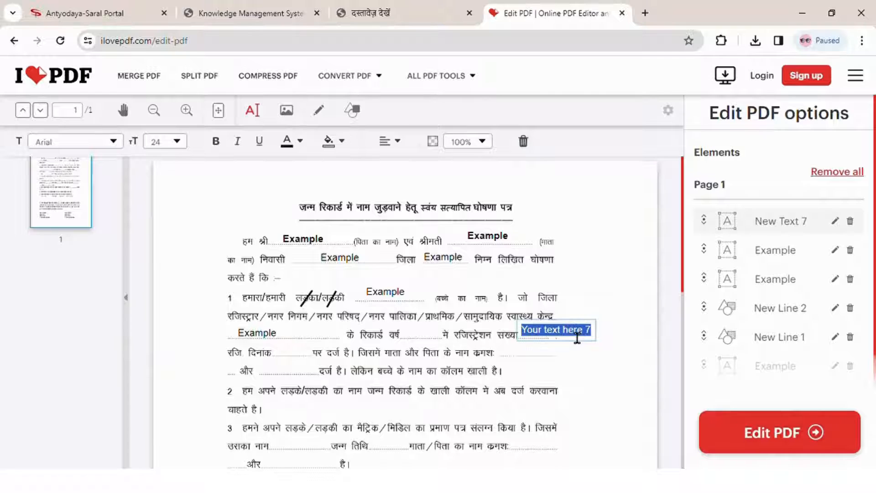
type("Example")
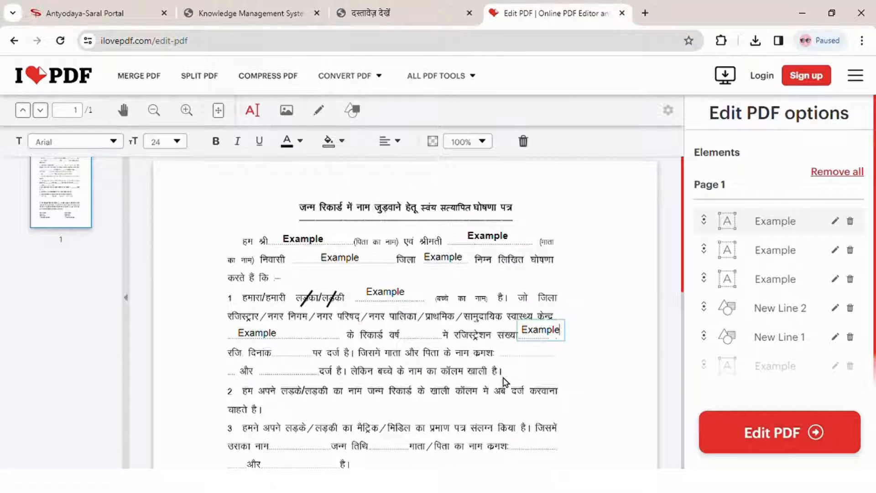
left_click(478, 403)
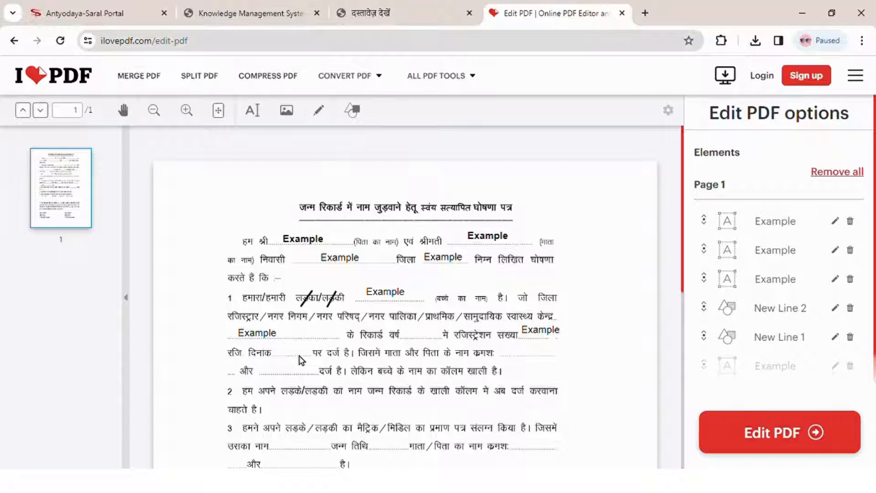
Add a text element reading "Example" and place it on the registration date (रजि दिनांक) blank.
left_click(253, 111)
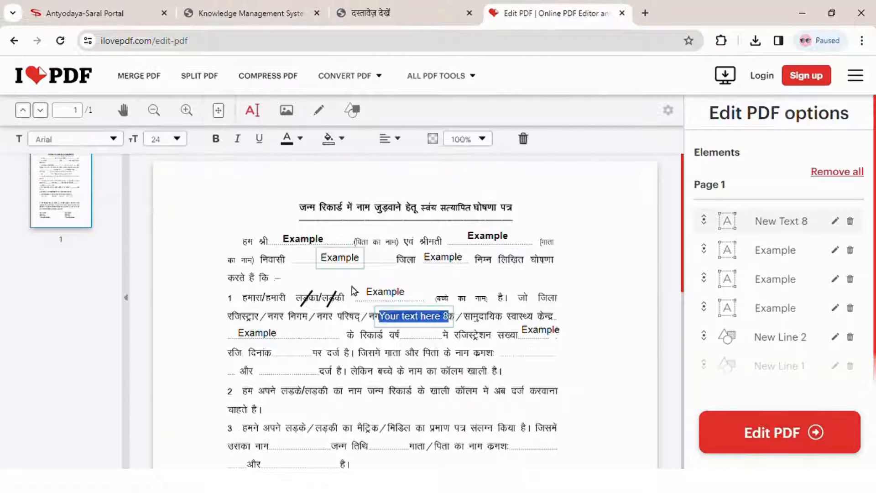
type("Example")
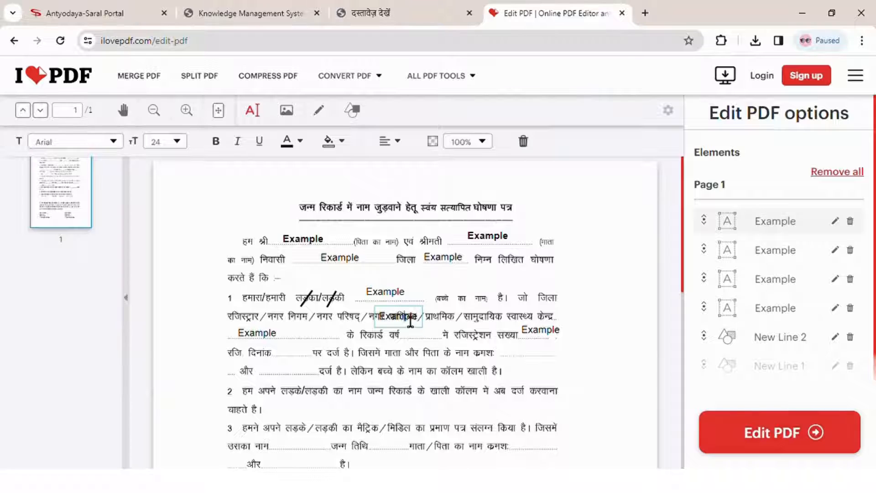
left_click_drag(410, 322, 308, 357)
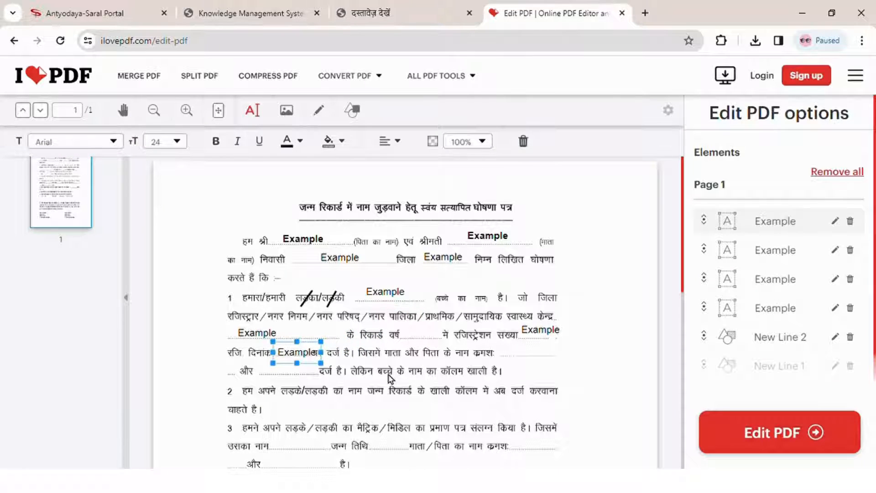
left_click(375, 368)
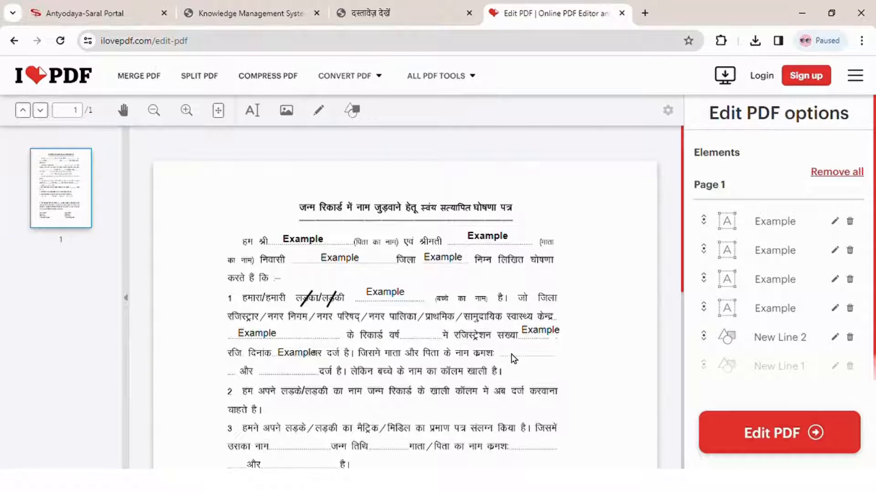
Add a text element reading "Example" on the first parent's name blank after क्रमशः in point 1.
left_click(252, 110)
left_click(382, 316)
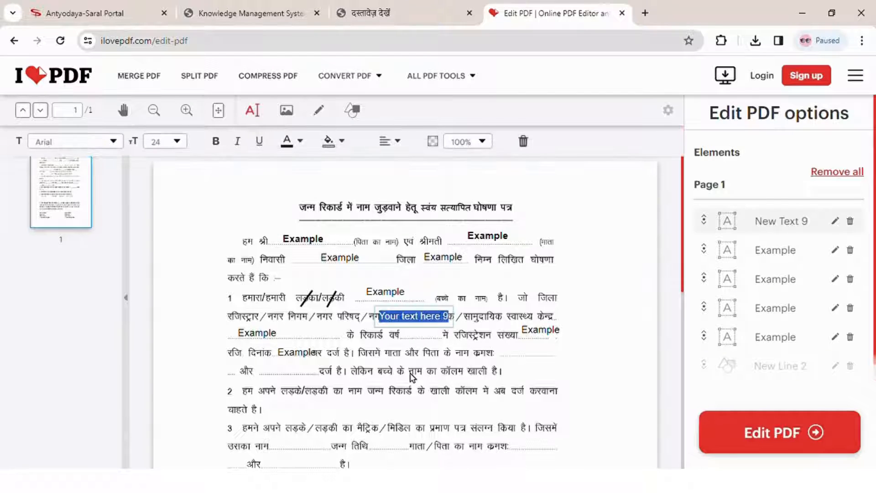
left_click(442, 326)
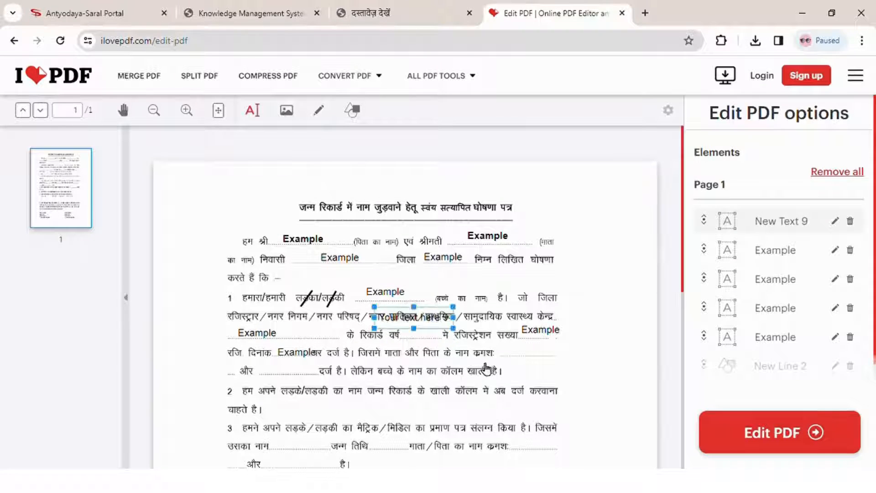
left_click_drag(442, 326, 570, 357)
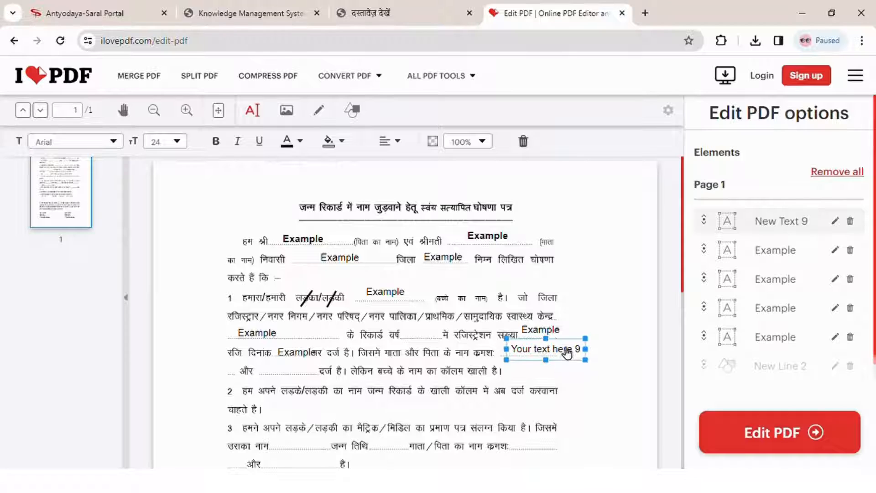
double_click(572, 356)
type("Example")
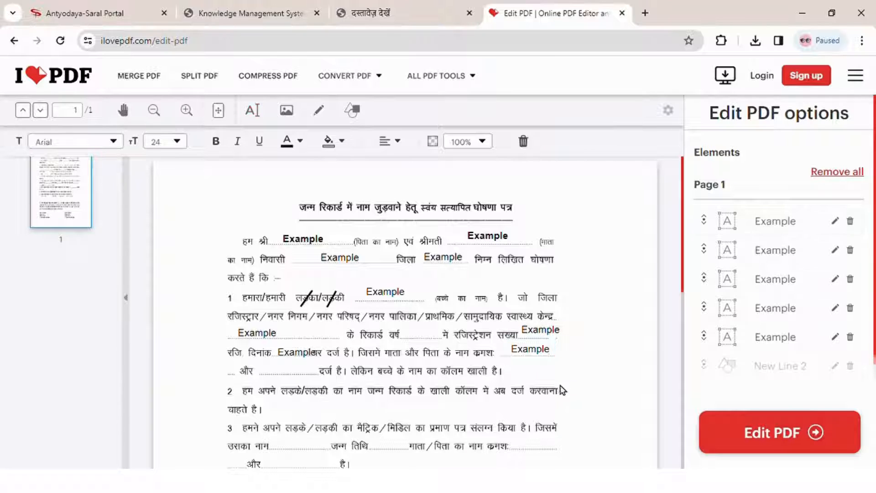
left_click(564, 368)
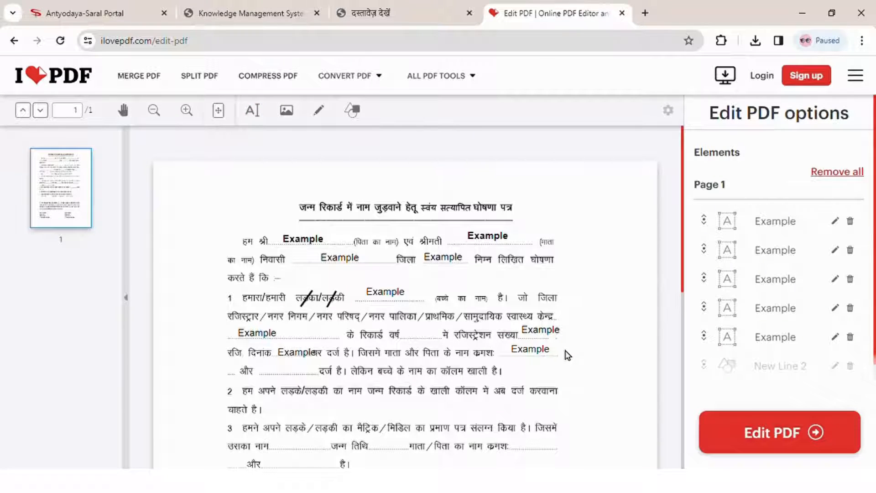
left_click(538, 360)
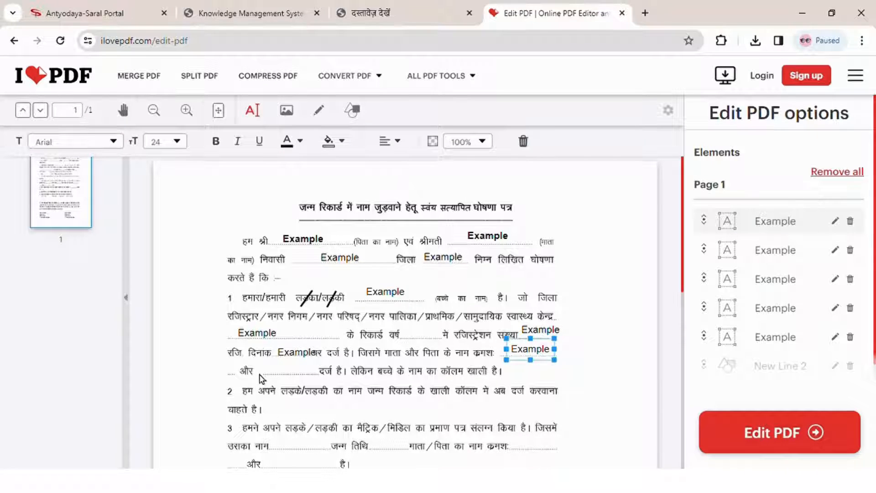
left_click(287, 141)
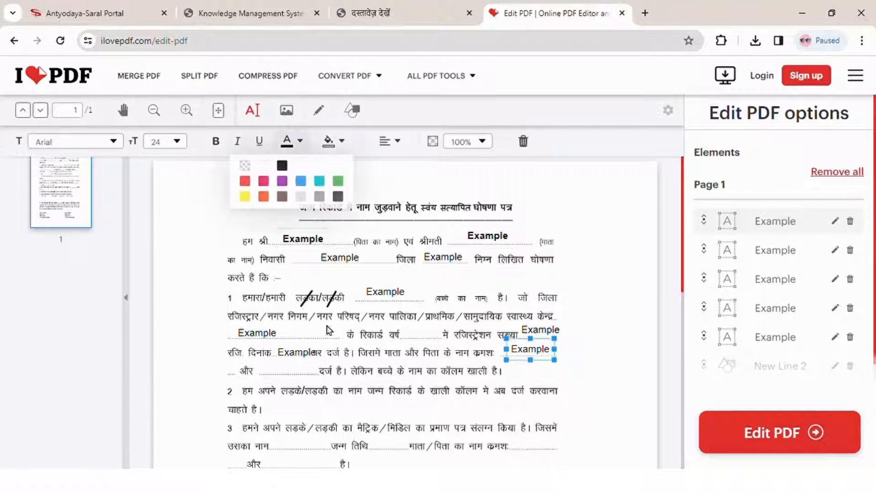
left_click(360, 352)
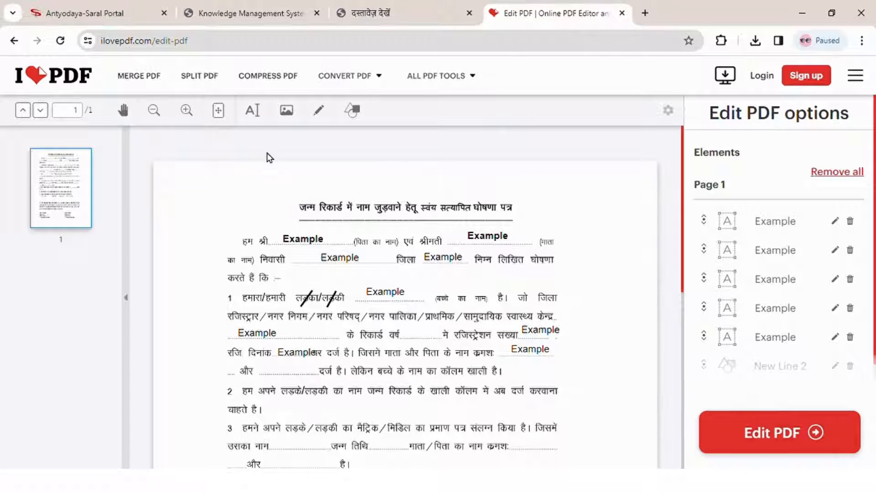
Add a text element reading "Example" on the second parent's name blank after और and align it with the dotted line.
left_click(252, 110)
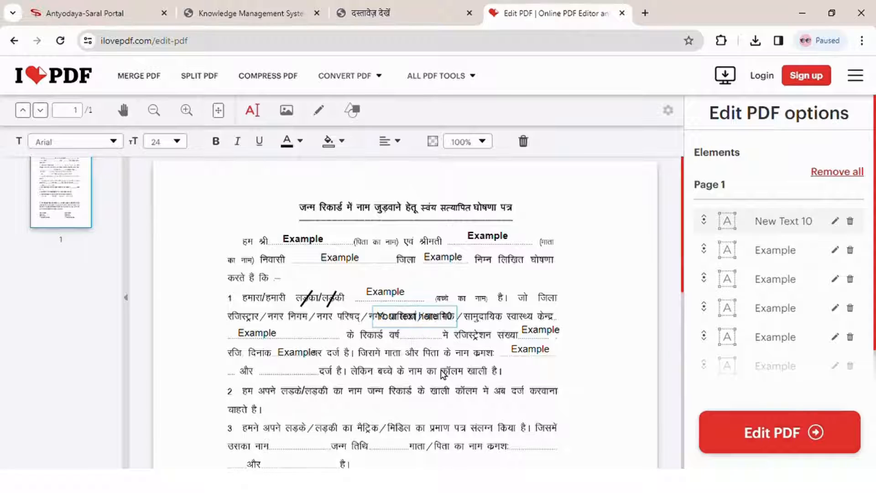
left_click_drag(429, 324, 316, 376)
double_click(316, 376)
type("Example")
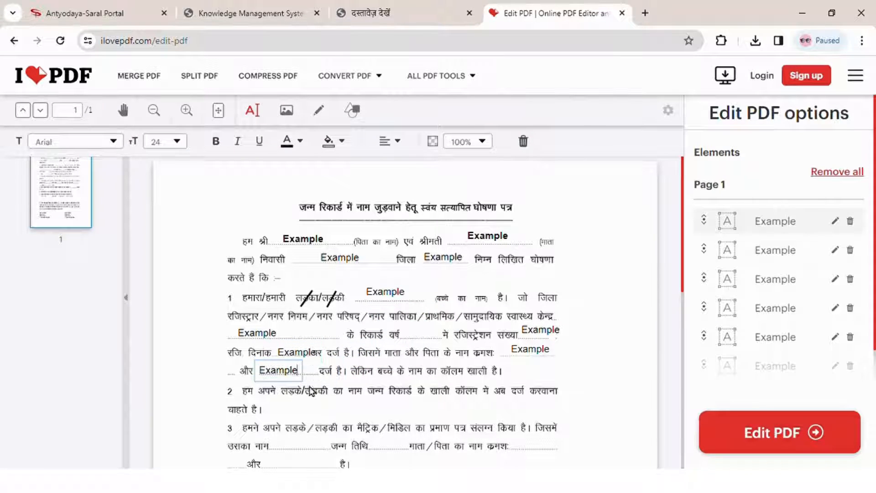
left_click(317, 405)
left_click(296, 374)
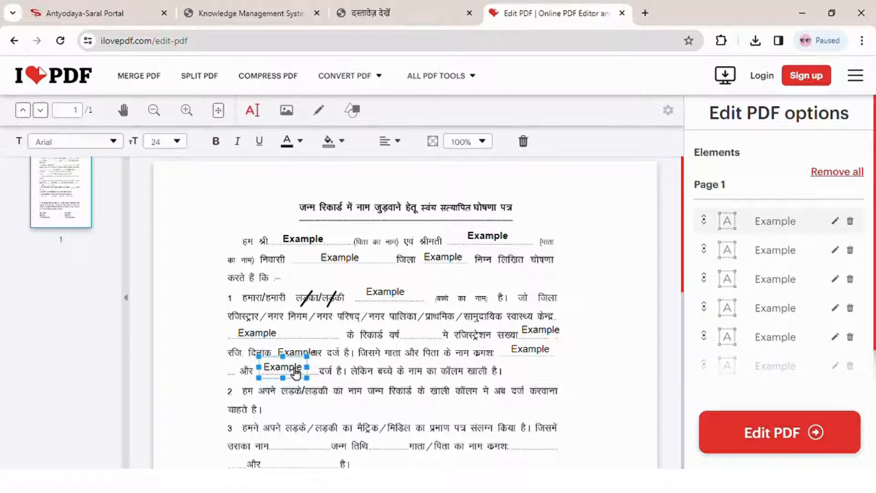
Add a text element reading "Example" on the parent's name blank after और in point 3.
left_click(365, 386)
scroll(364, 386, "down", 1)
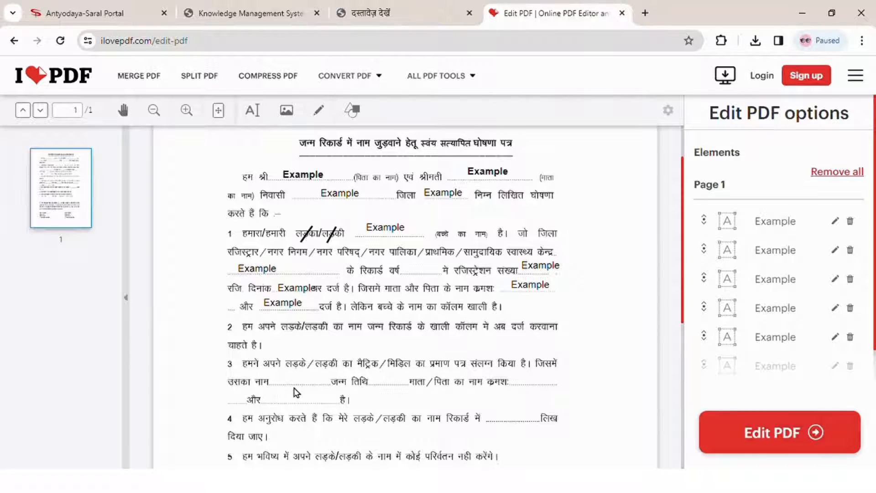
scroll(297, 393, "down", 1)
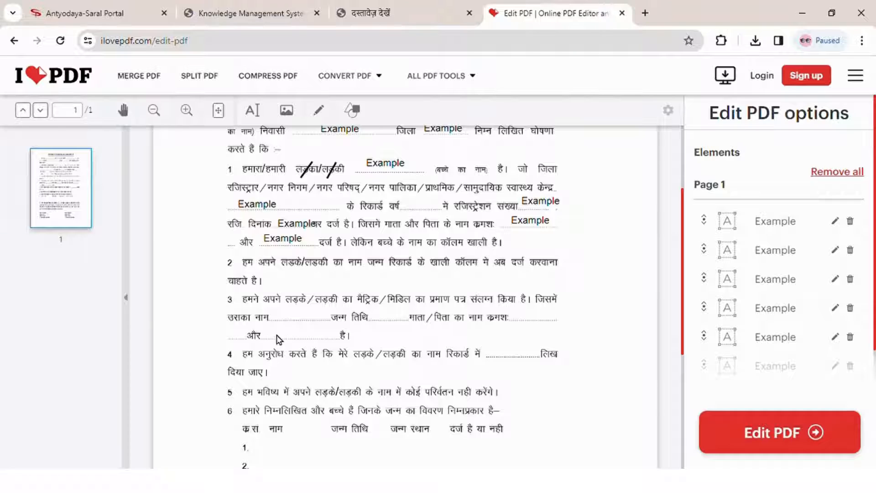
left_click(252, 110)
type("Example")
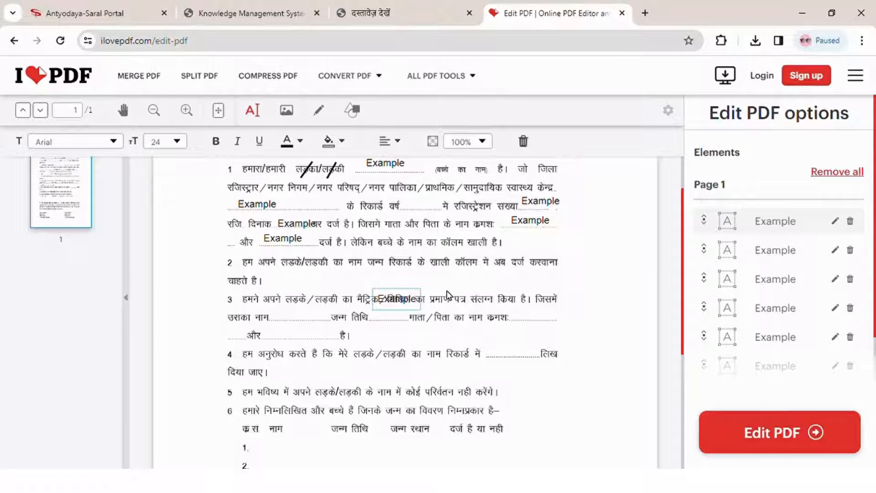
left_click_drag(411, 306, 312, 341)
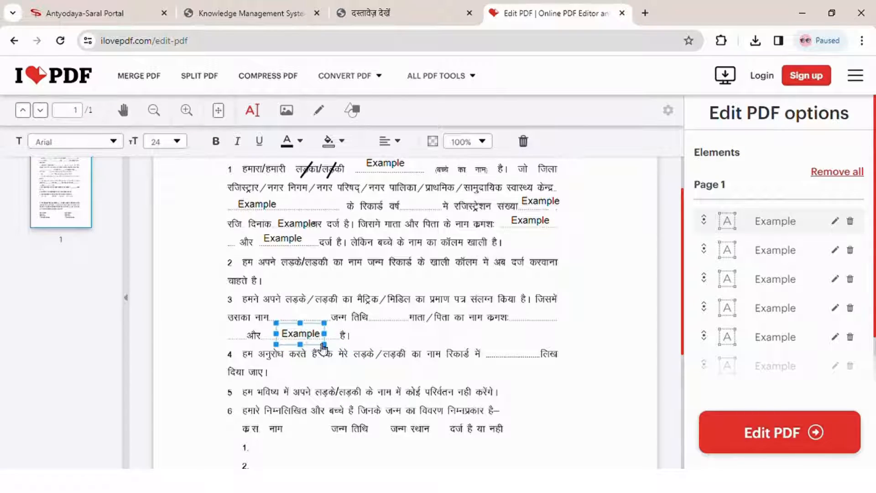
left_click(375, 374)
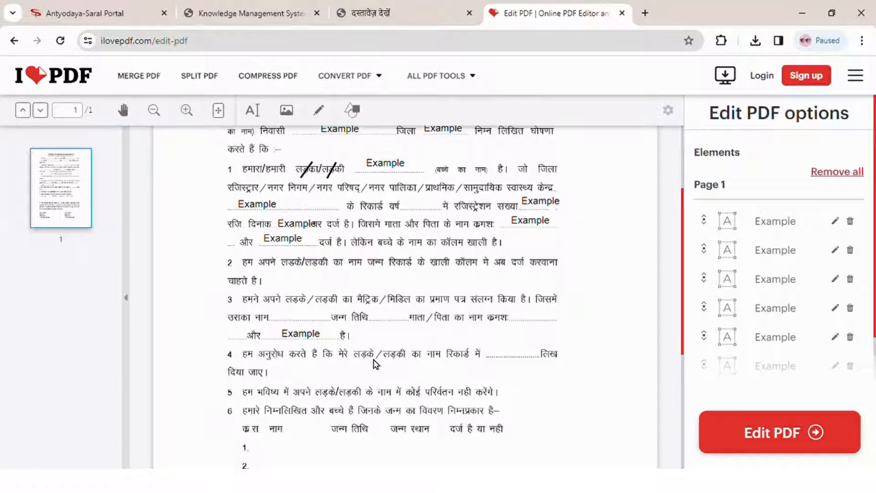
Draw a short diagonal line striking out the word लड़की in point 4.
left_click(365, 116)
left_click(280, 143)
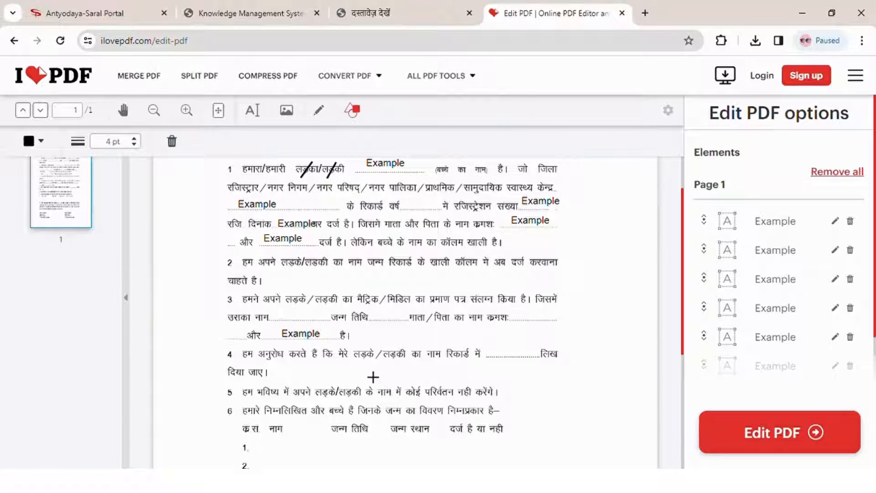
left_click_drag(394, 373, 406, 354)
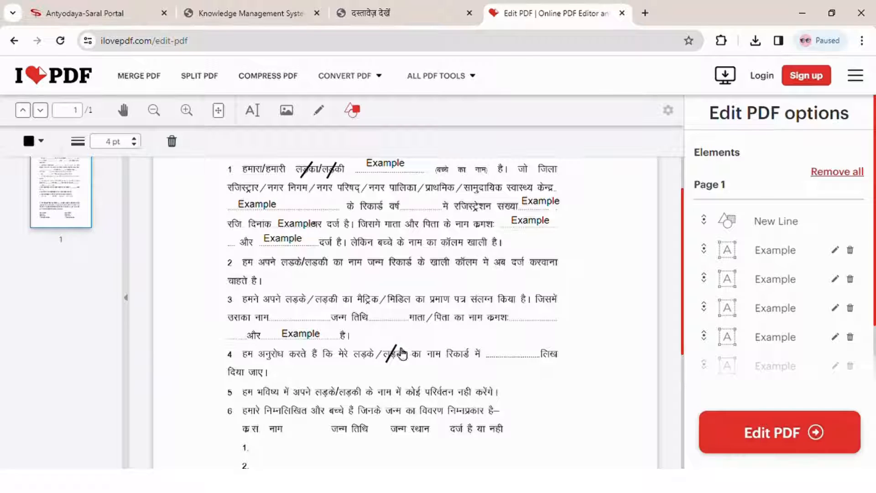
left_click(403, 372)
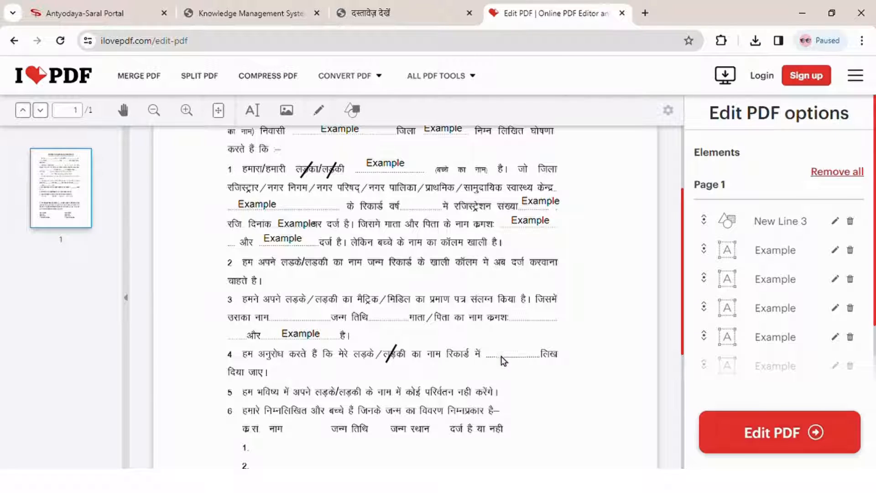
Add a text element reading "Example" and place it on the name blank before लिख in point 4.
left_click(254, 111)
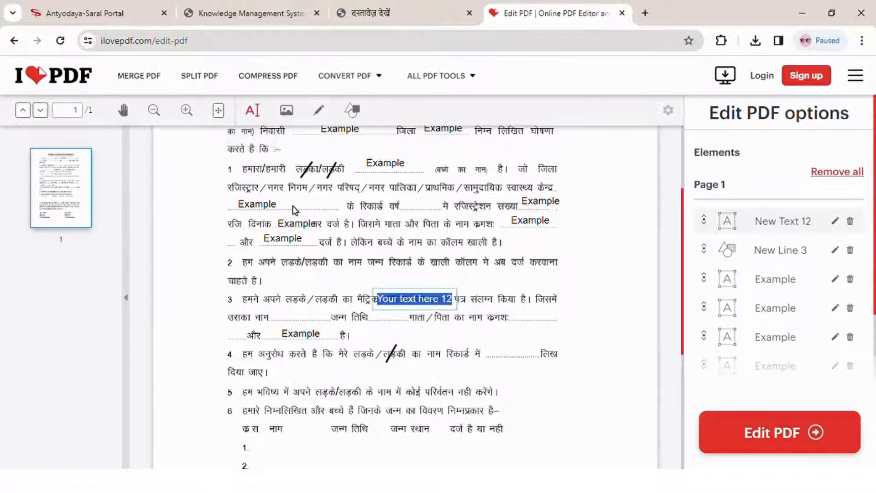
left_click(438, 312)
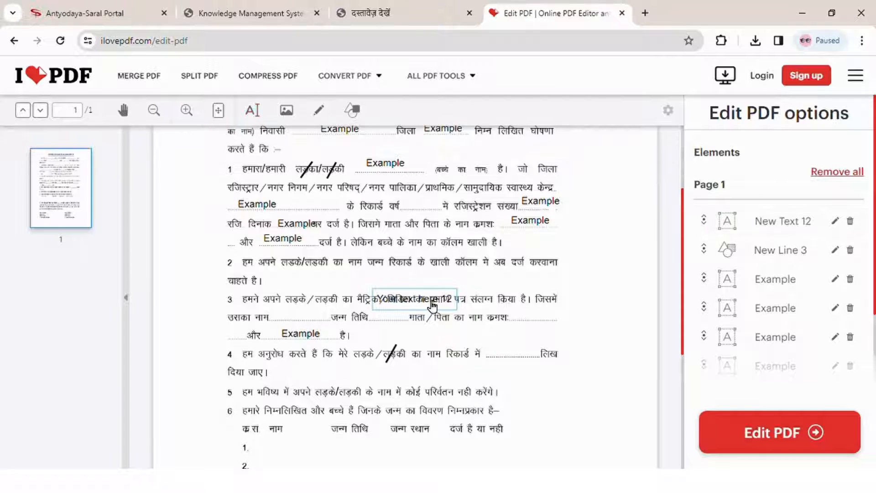
left_click_drag(431, 305, 523, 354)
triple_click(530, 352)
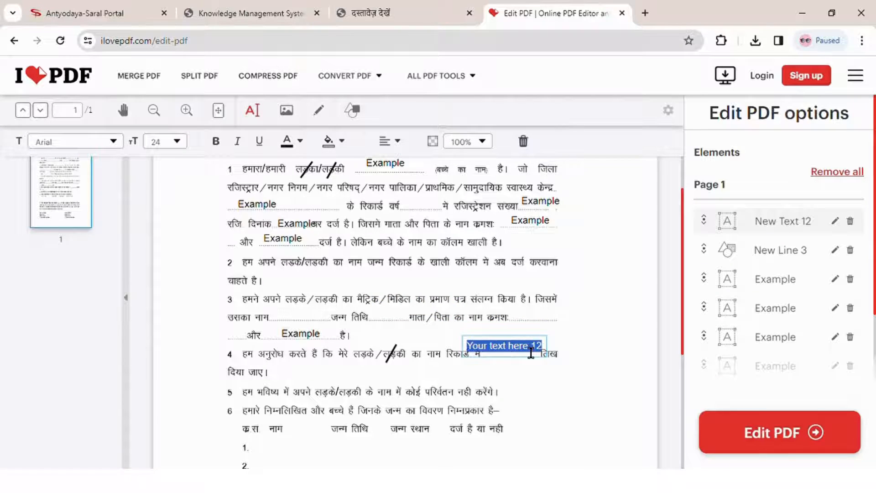
type("Example")
left_click(498, 358)
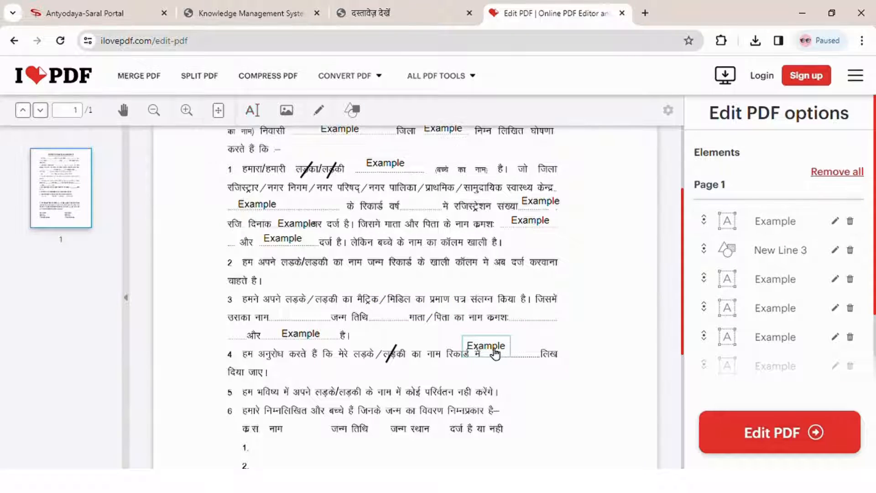
left_click_drag(494, 352, 516, 355)
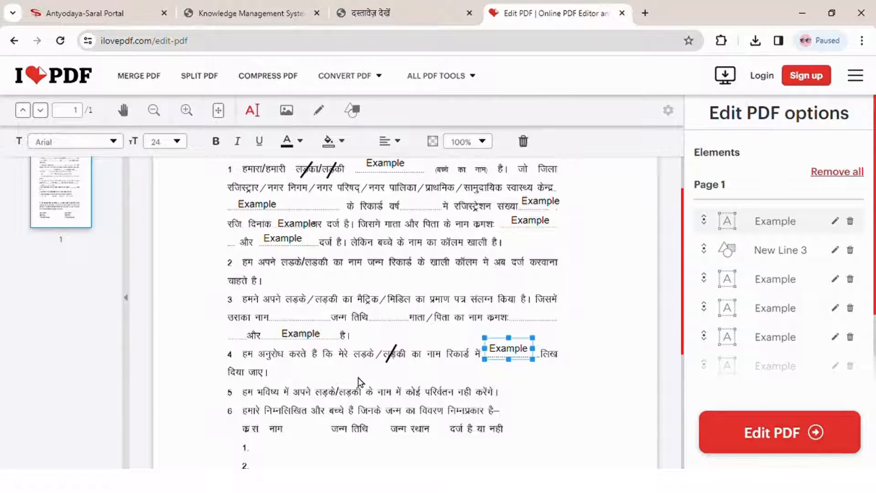
left_click(490, 390)
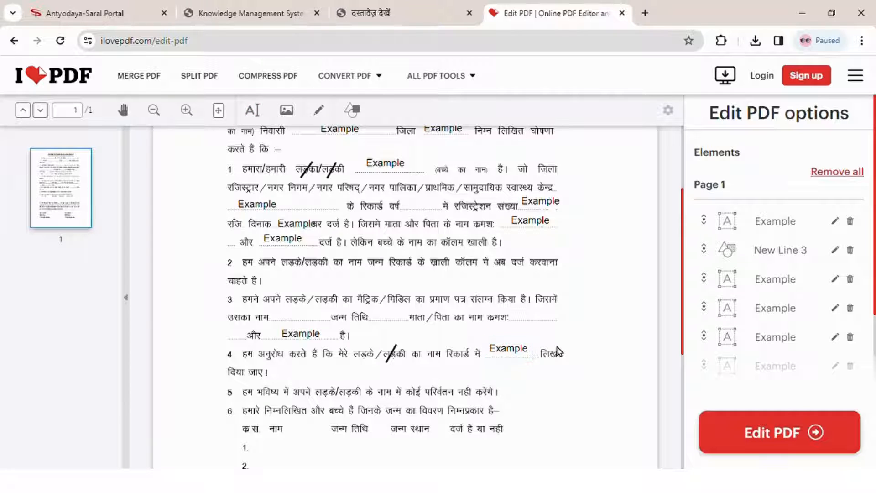
Add a text element reading "X" in the name column of row 1 under the other-children list in point 6.
scroll(557, 349, "down", 1)
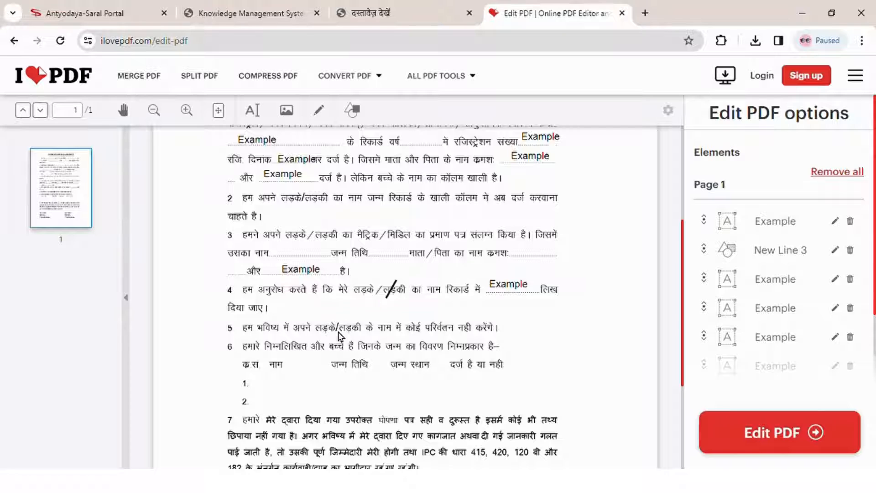
left_click(394, 291)
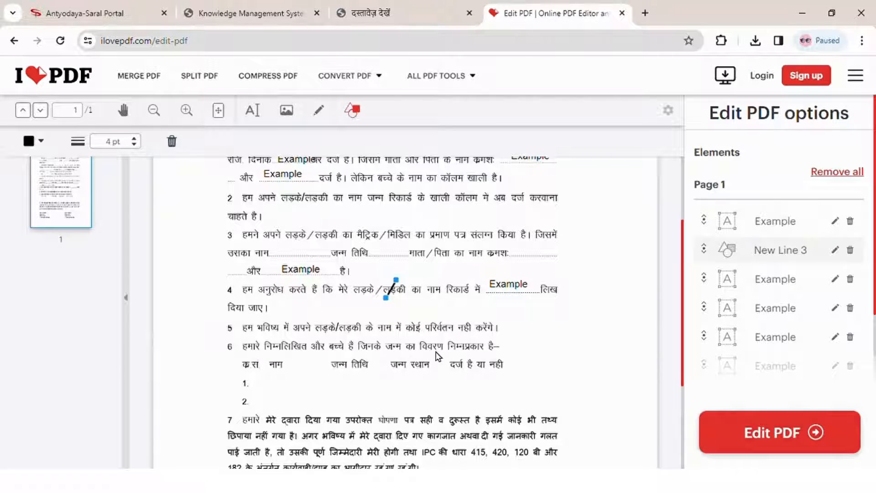
scroll(491, 352, "down", 1)
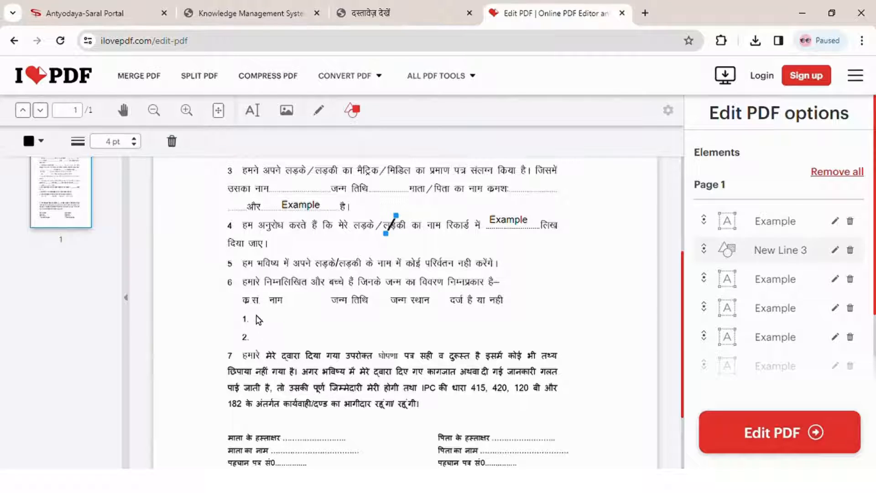
left_click(260, 118)
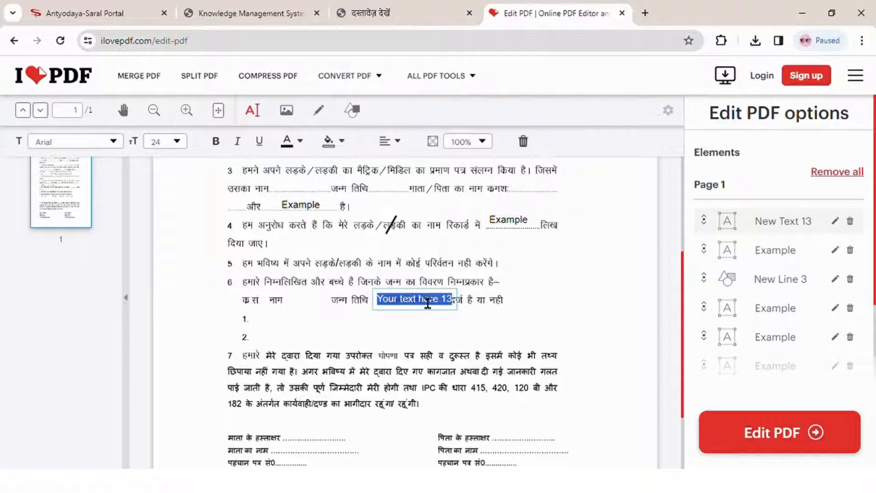
type("X")
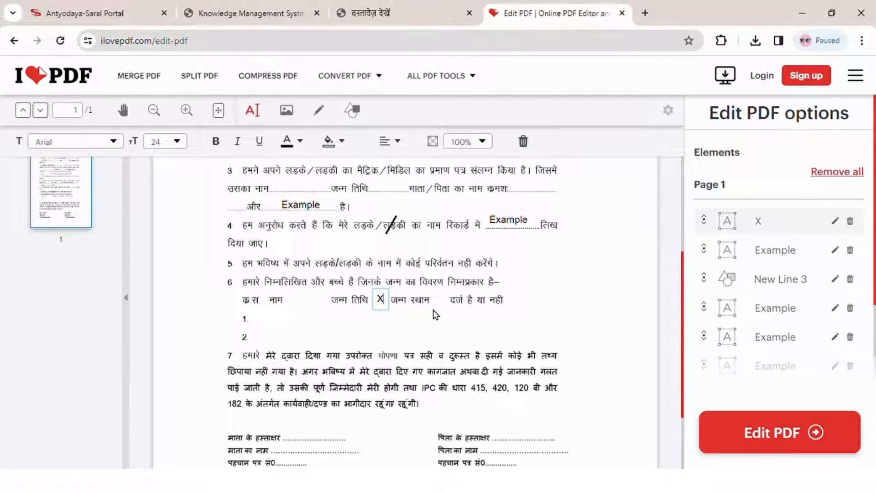
left_click(393, 310)
left_click_drag(392, 306, 274, 326)
left_click(299, 333)
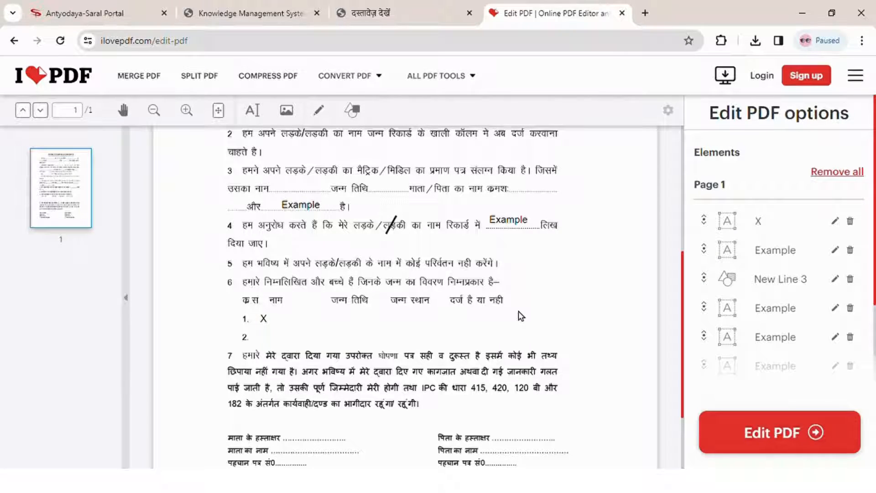
scroll(431, 322, "down", 2)
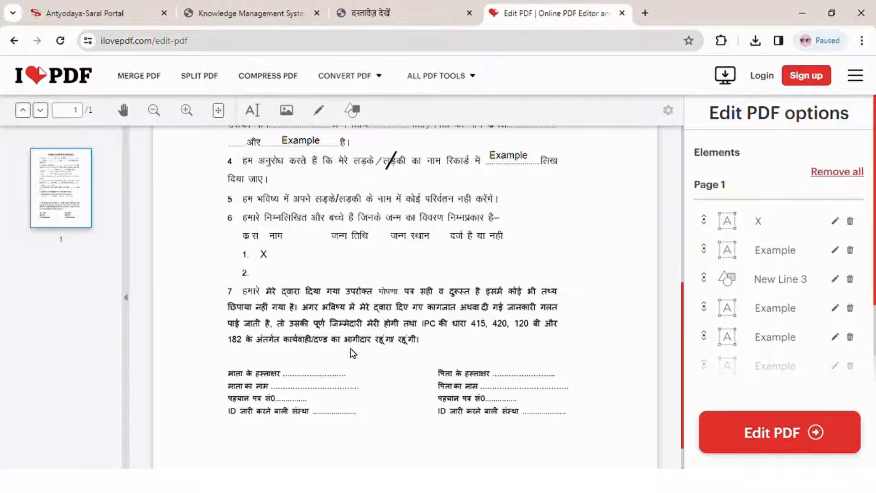
scroll(450, 330, "down", 1)
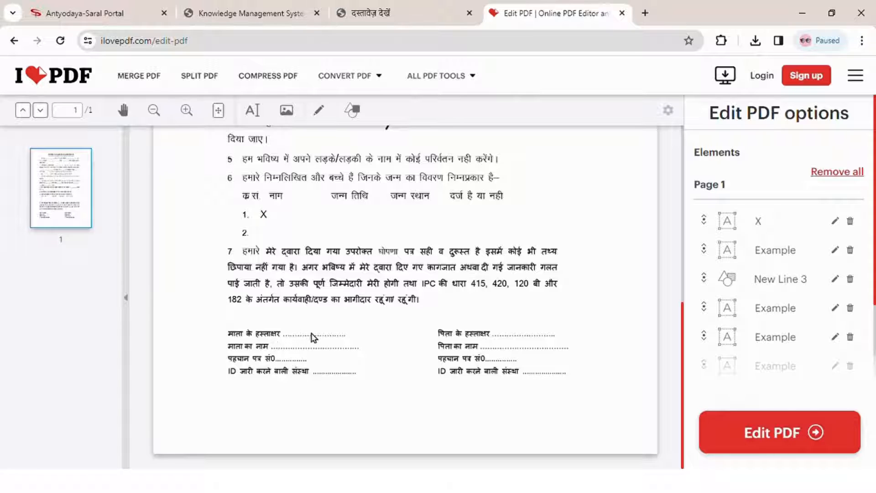
left_click(252, 110)
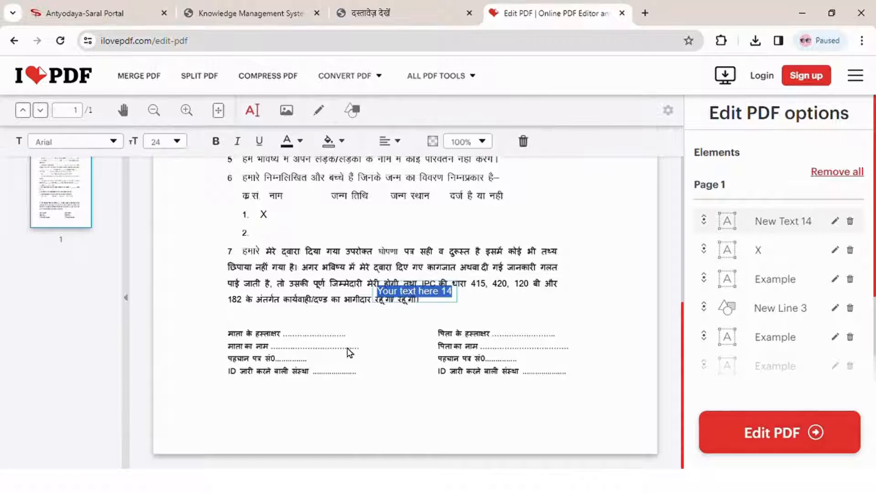
left_click(438, 300)
left_click_drag(438, 299, 352, 330)
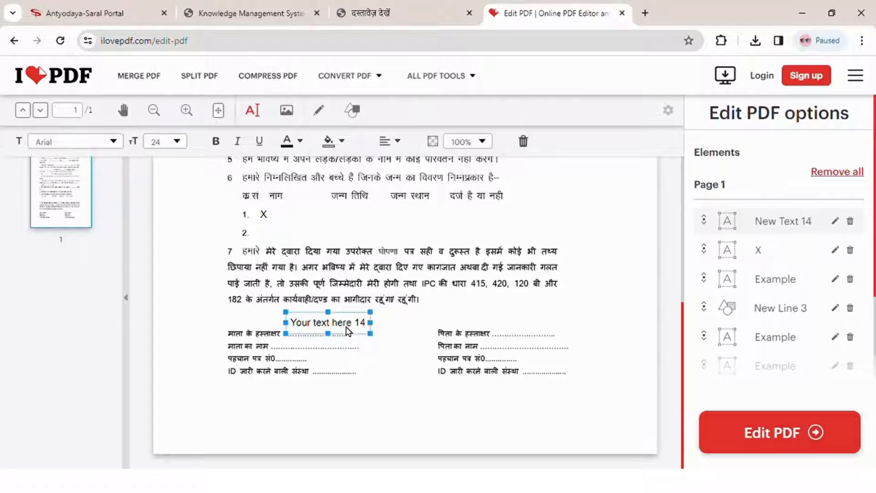
key("Delete")
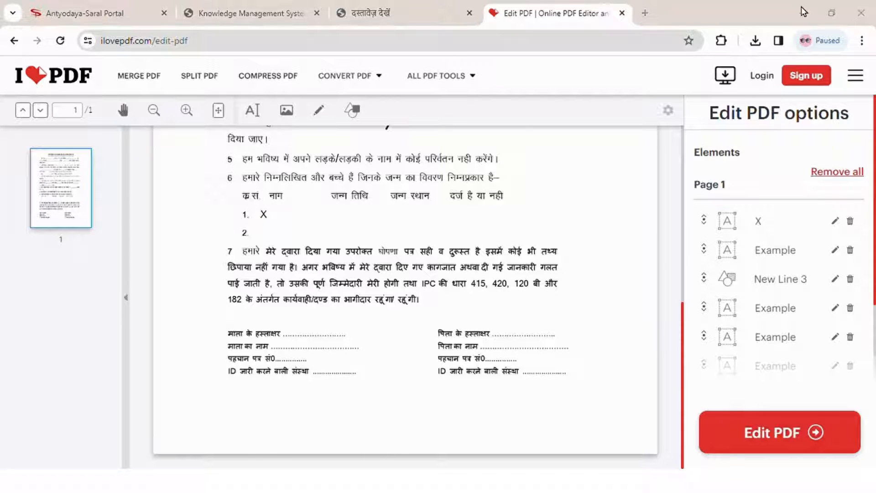
In a new tab, find remove.bg by searching for "photo background change" and remove the background from the signature image.
left_click(645, 14)
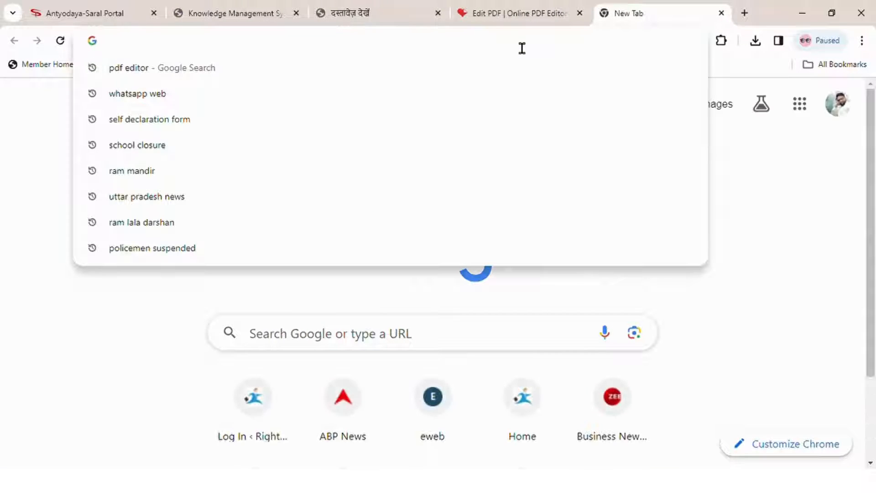
type("pho")
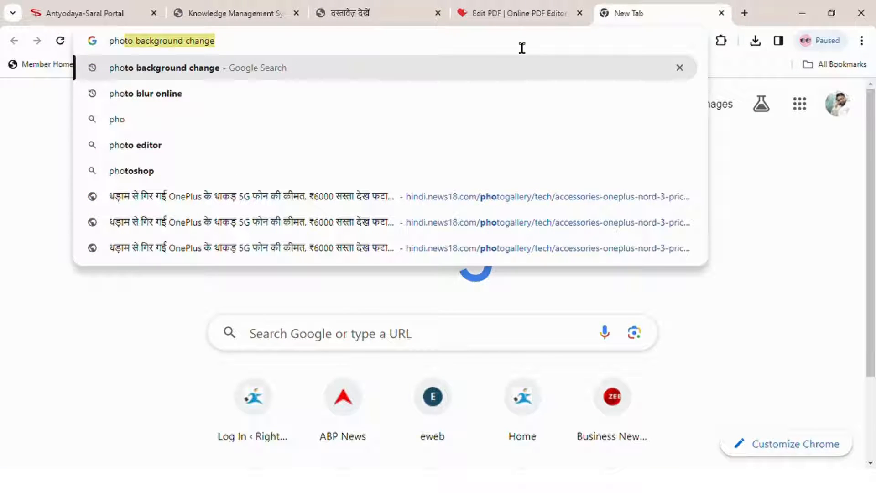
key("Return")
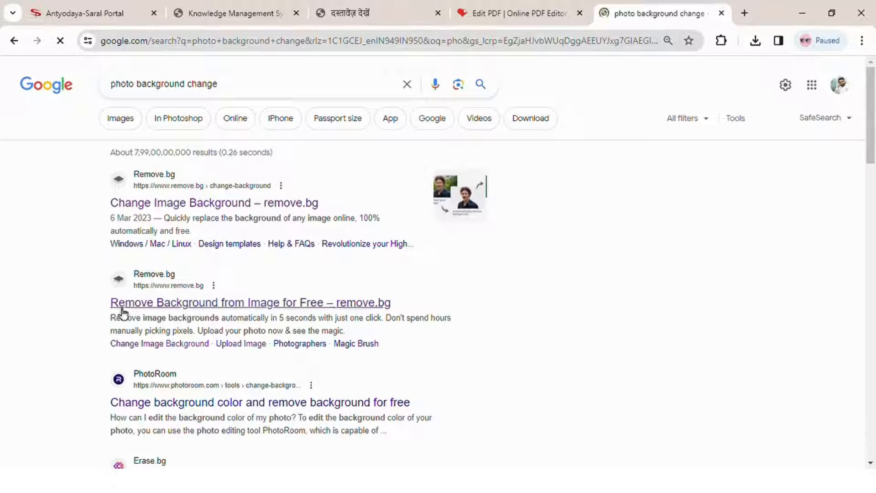
left_click(198, 303)
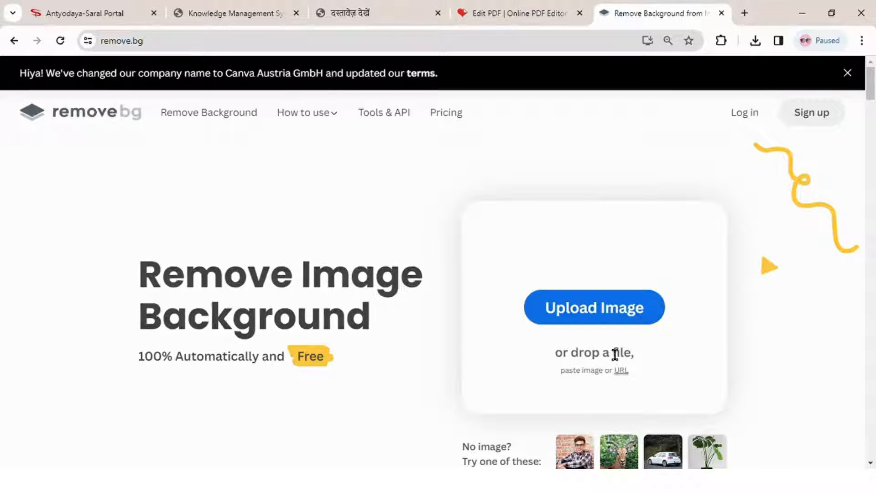
left_click(595, 320)
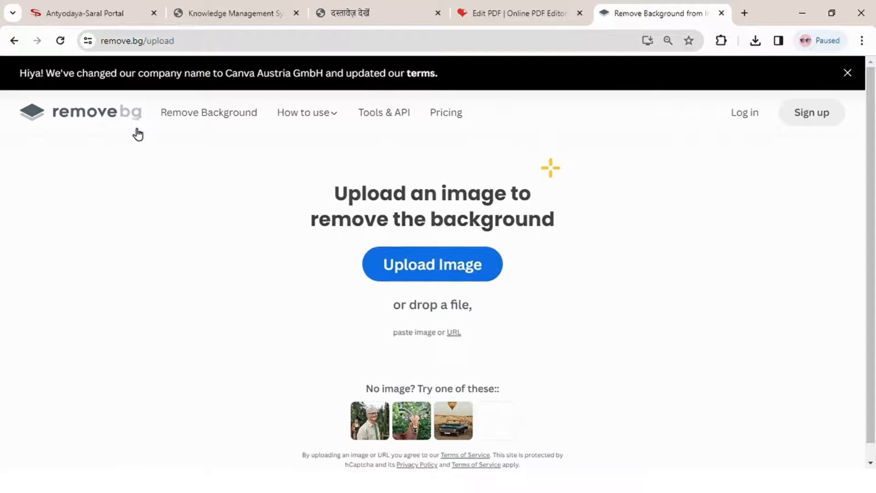
key("ctrl+v")
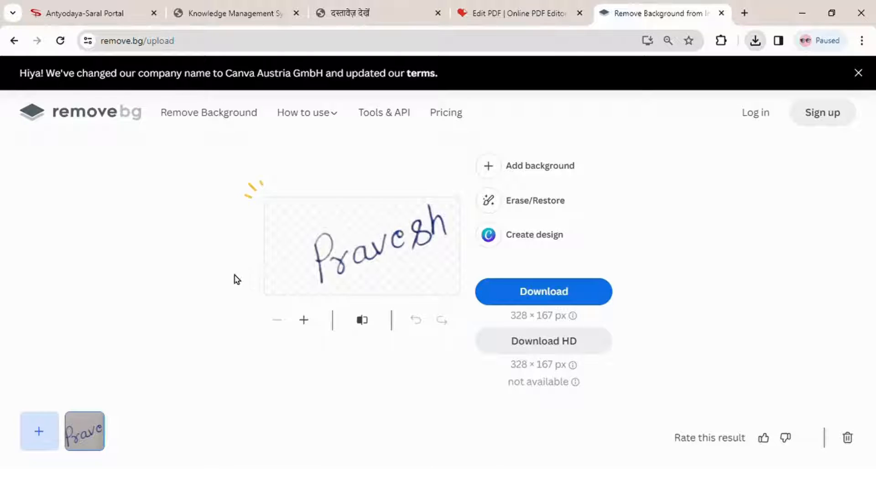
Back in the Edit PDF tab, insert the background-free signature image and shrink it onto the mother's signature line (माता के हस्ताक्षर).
left_click(487, 17)
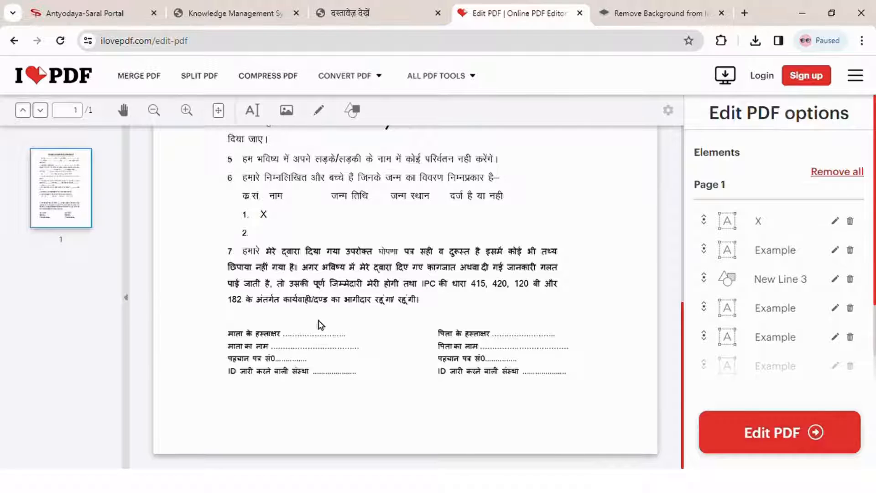
left_click(290, 113)
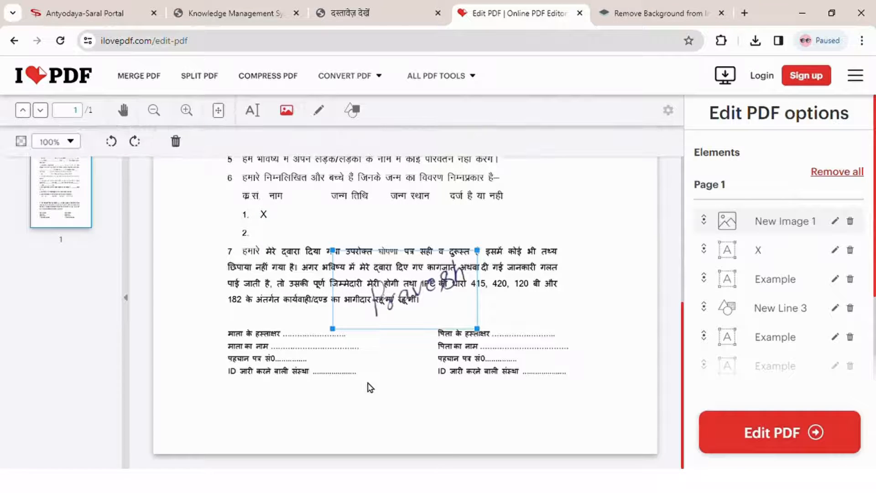
mouse_move(464, 302)
left_mouse_down()
mouse_move(403, 336)
mouse_move(383, 332)
left_mouse_up()
mouse_move(395, 281)
left_mouse_down()
mouse_move(373, 308)
mouse_move(316, 333)
mouse_move(324, 326)
left_mouse_up()
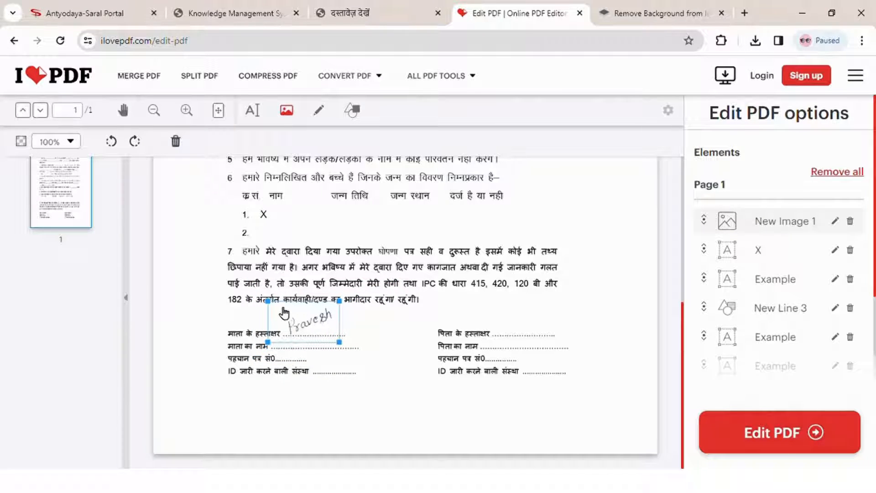
left_click_drag(269, 302, 277, 305)
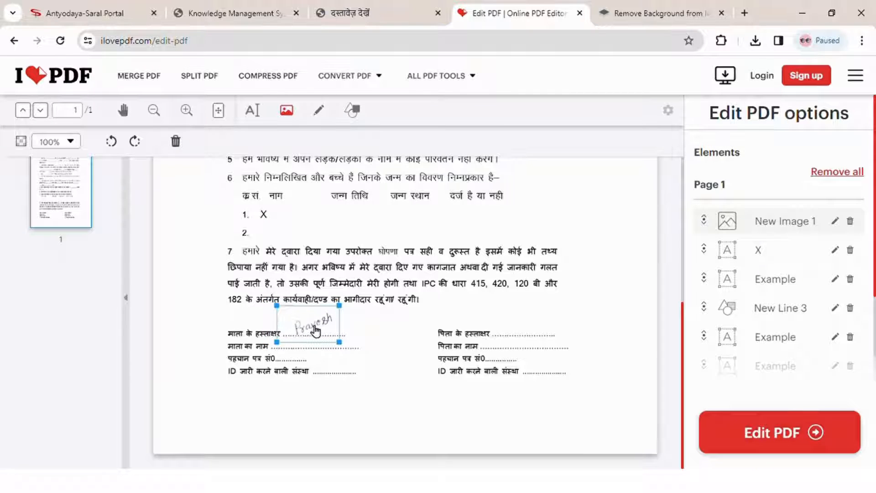
Nudge the signature image into place above the mother's signature line and add a text element reading "Example" on the mother's name line (माता का नाम).
left_click_drag(314, 329, 311, 330)
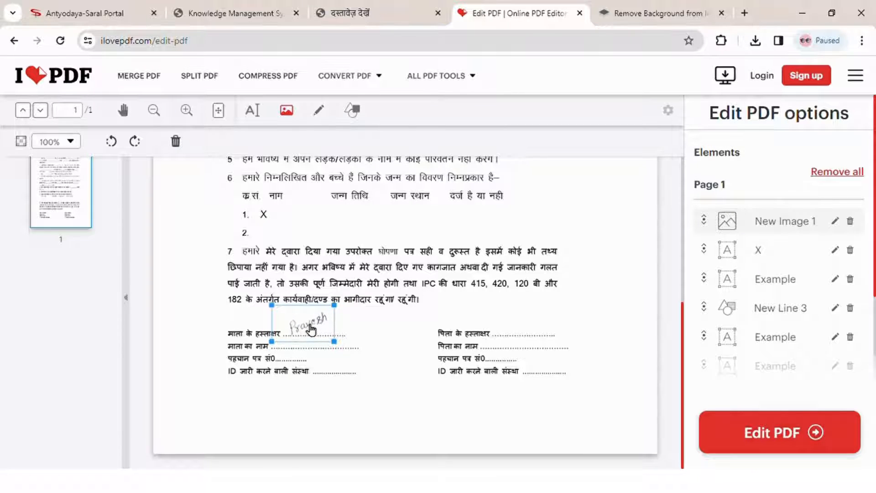
left_click(370, 334)
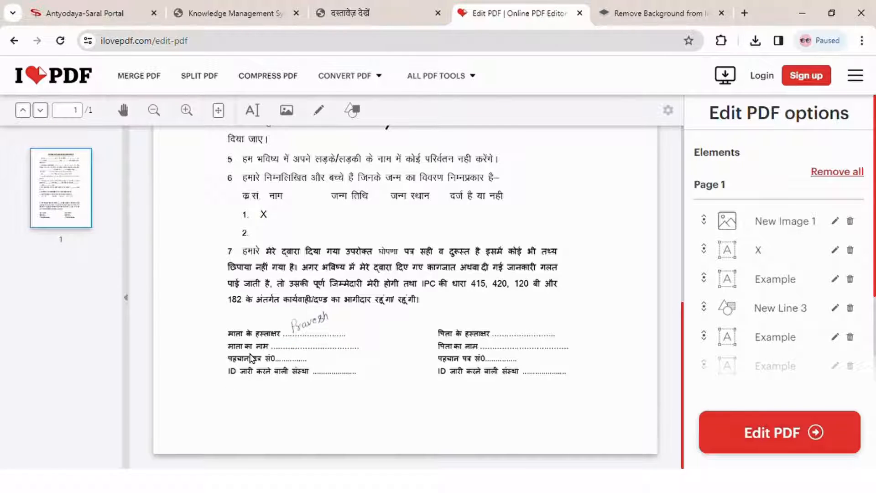
left_click(261, 113)
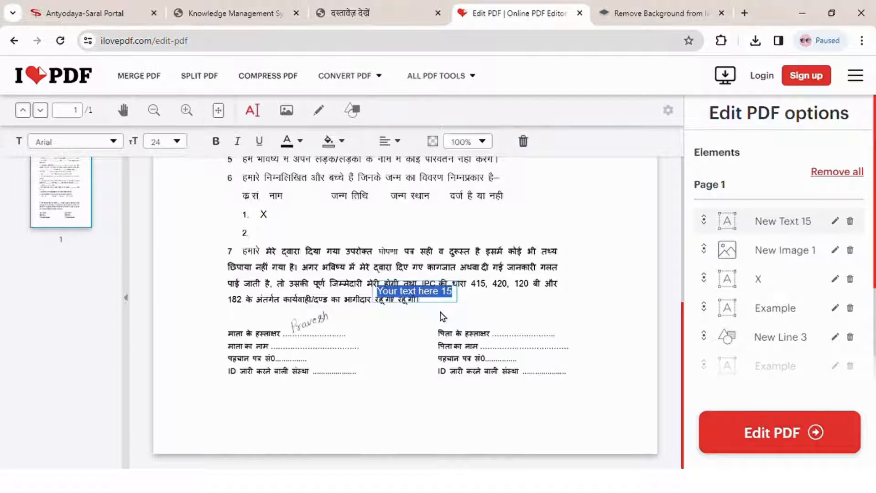
type("Example")
left_click(464, 309)
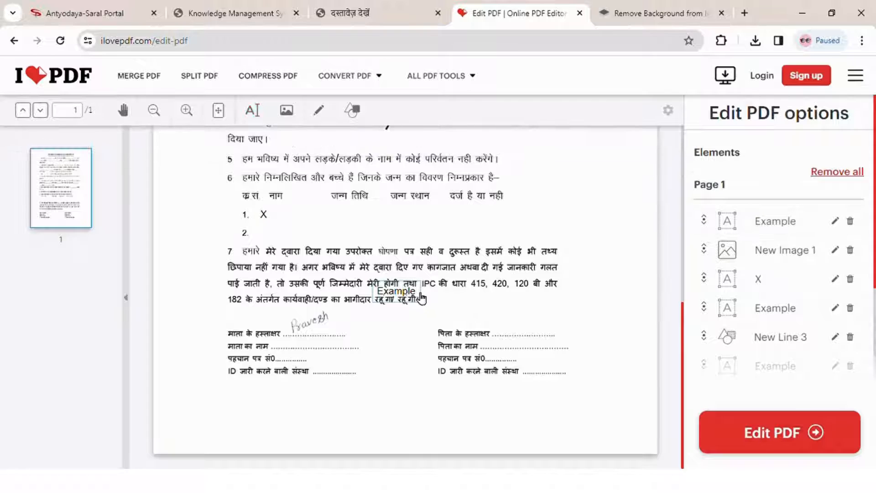
mouse_move(421, 299)
left_mouse_down()
mouse_move(376, 349)
mouse_move(331, 349)
left_mouse_up()
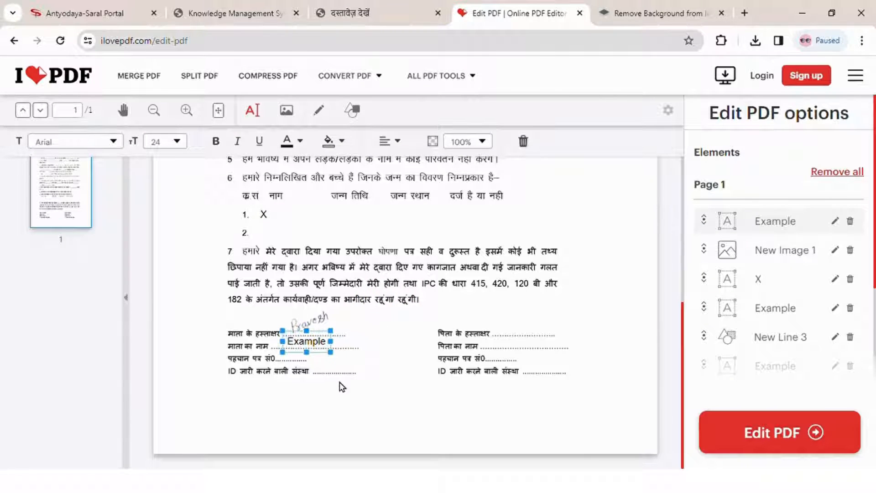
left_click(314, 375)
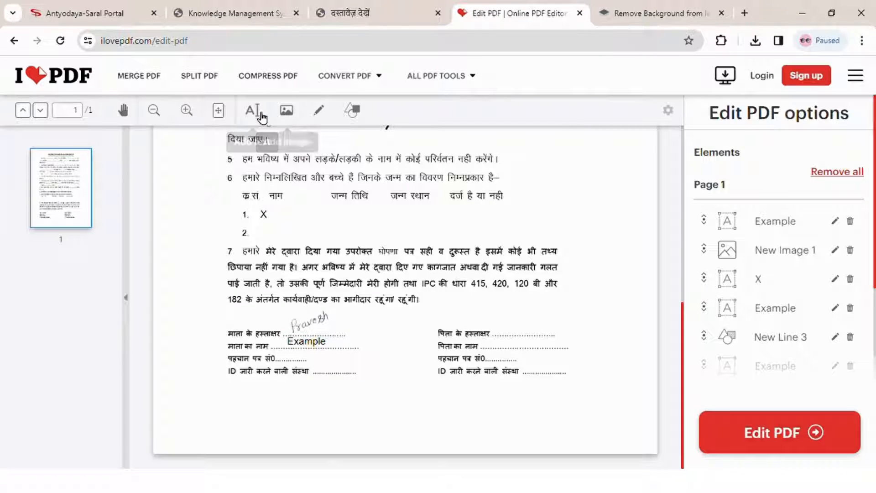
Add a text element reading "Example" on the mother's identity card number line (पहचान पत्र सं0).
left_click(262, 118)
left_click(454, 317)
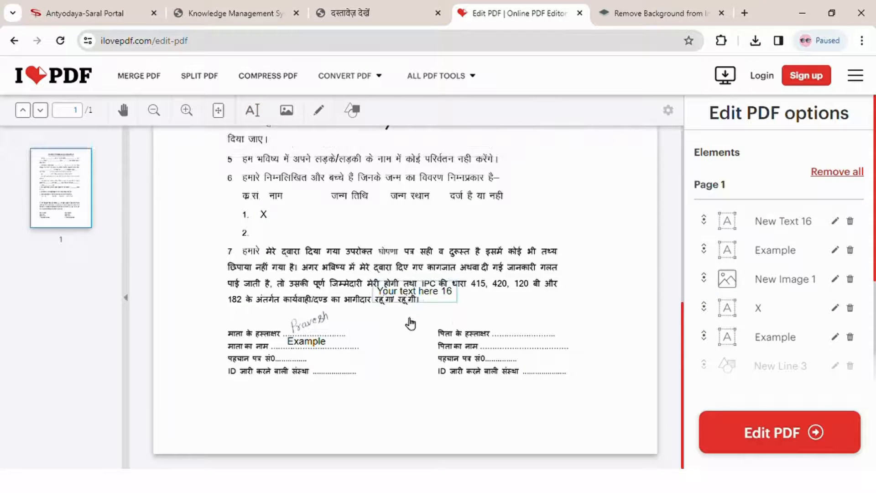
left_click_drag(429, 298, 333, 363)
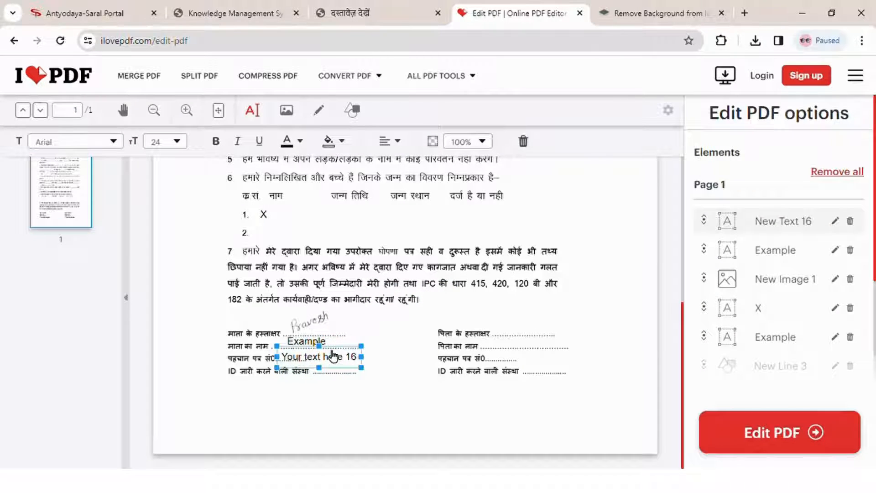
double_click(335, 359)
double_click(350, 363)
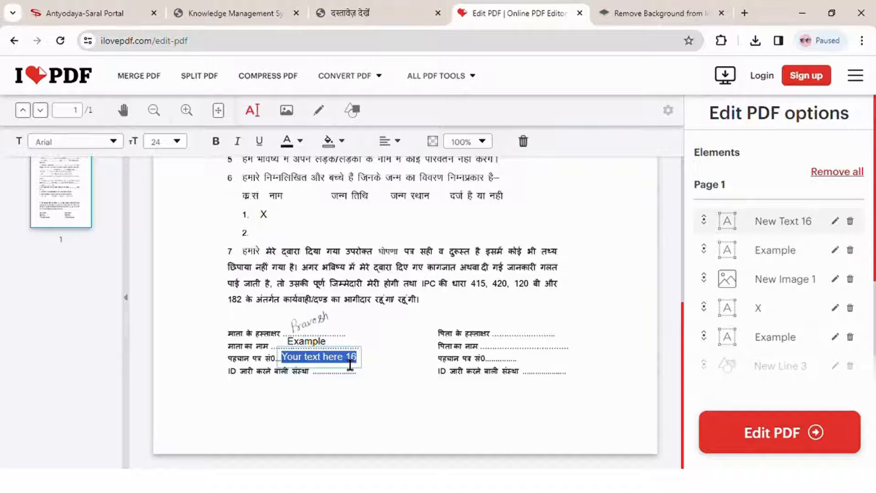
type("Example")
left_click(351, 369)
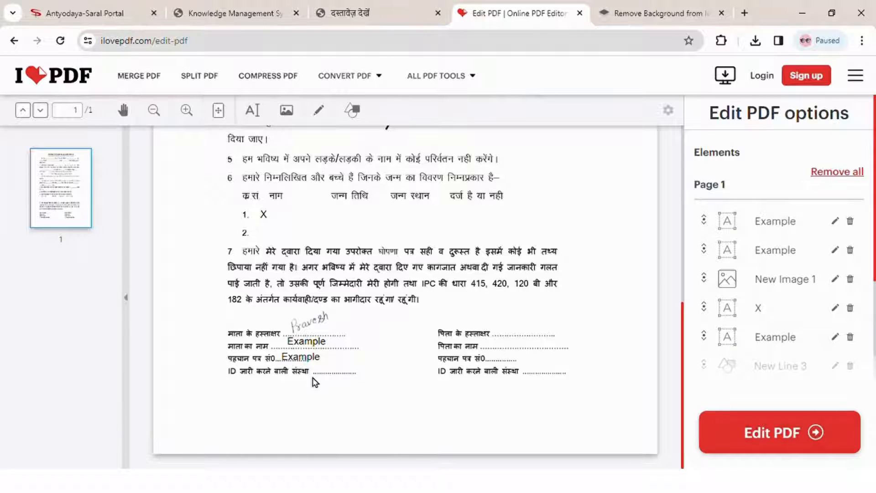
Add a text element reading "Example" on the mother's ID issuing authority line (ID जारी करने वाली संस्था).
left_click(252, 111)
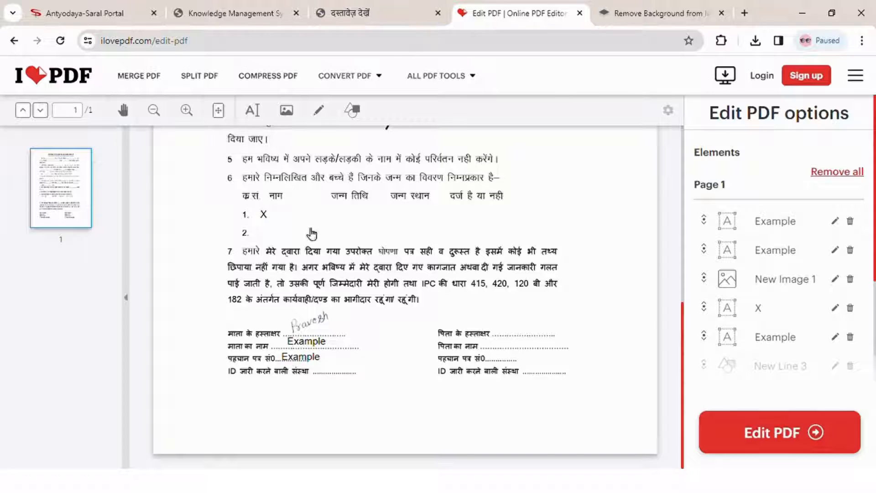
type("Example")
left_click(418, 303)
left_click_drag(409, 292, 352, 370)
left_click(416, 370)
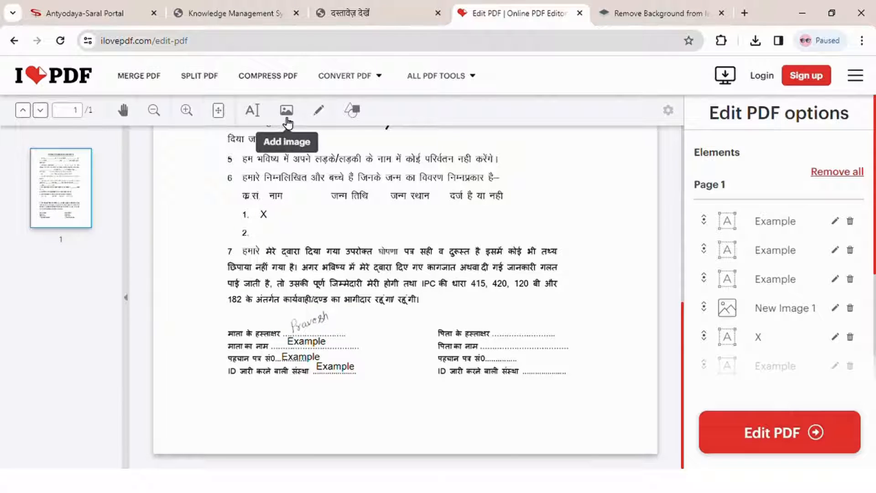
Insert the background-free signature image again and place it on the father's signature line (पिता के हस्ताक्षर).
double_click(138, 125)
mouse_move(334, 250)
left_mouse_down()
mouse_move(425, 302)
mouse_move(514, 315)
left_mouse_up()
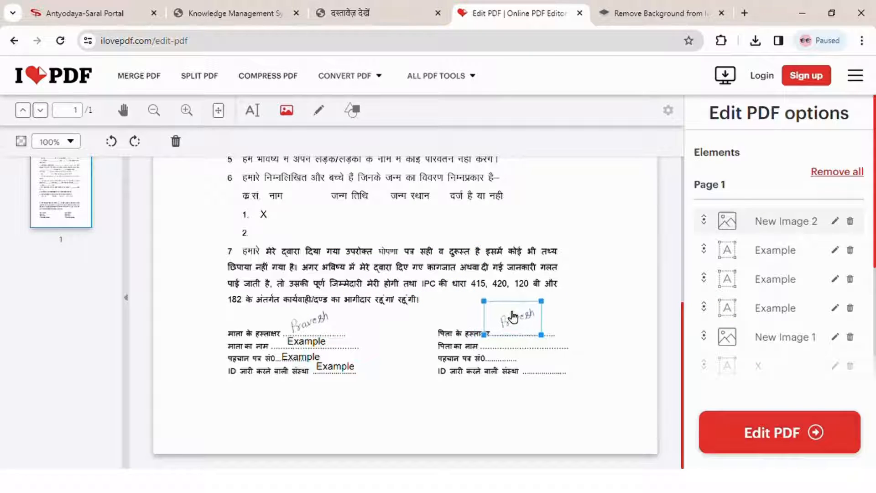
left_click(580, 360)
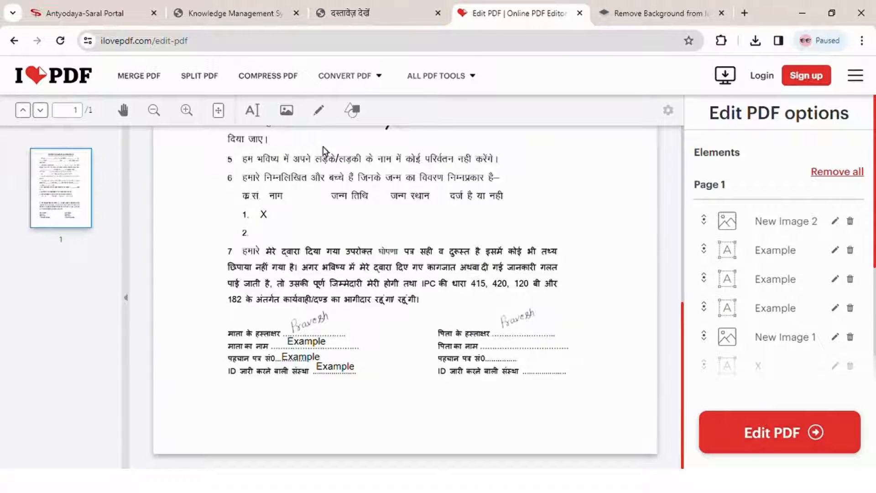
Add a text element reading "Example" on the father's name line (पिता का नाम).
left_click(252, 110)
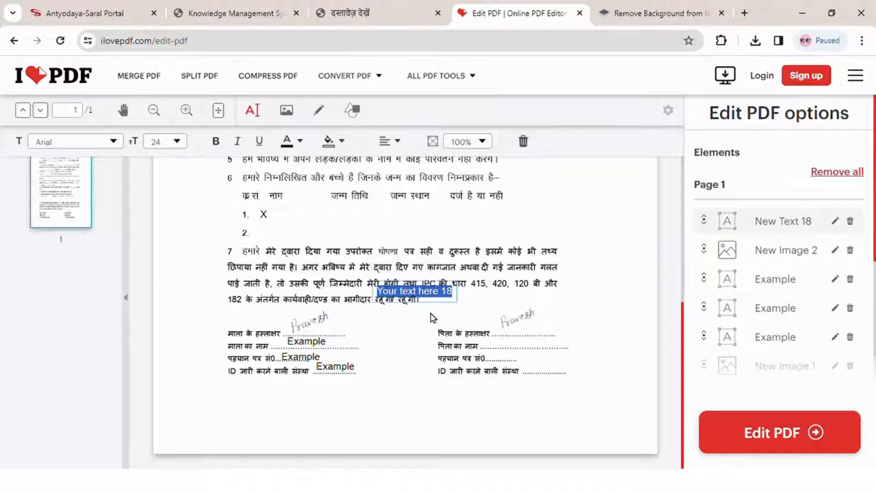
type("Example")
mouse_move(413, 295)
left_mouse_down()
mouse_move(468, 347)
mouse_move(552, 337)
mouse_move(542, 347)
left_mouse_up()
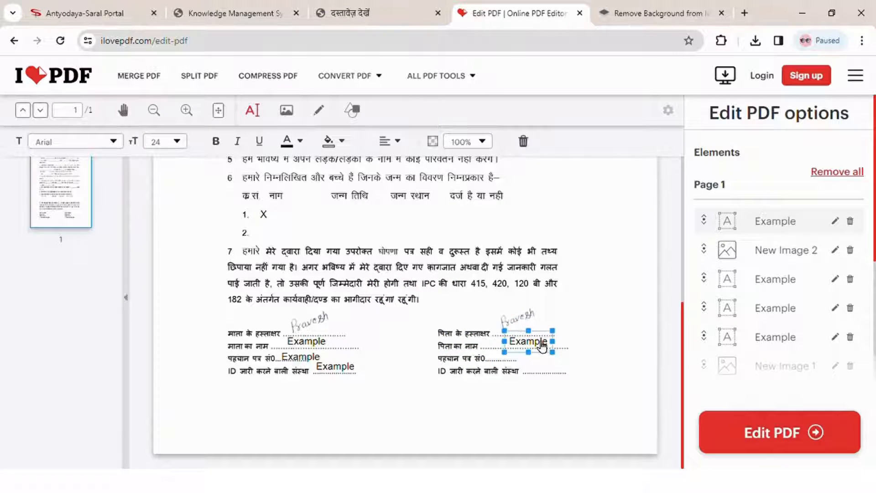
left_click(462, 389)
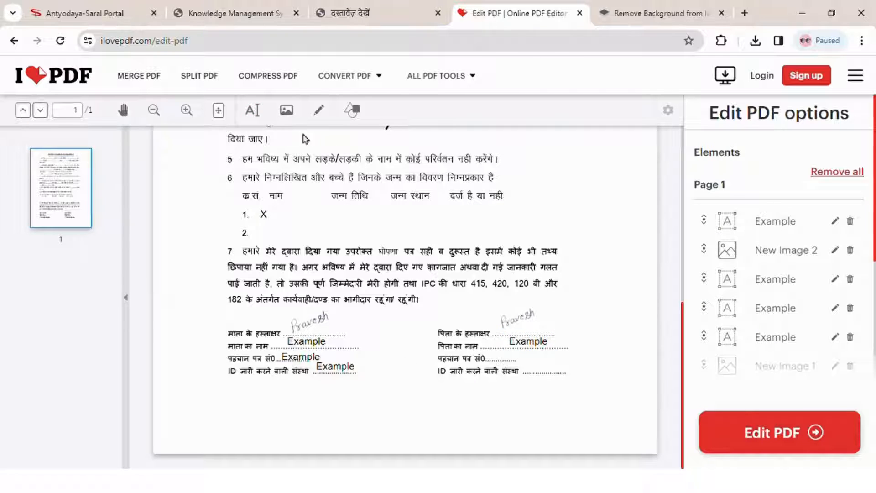
Add a text element reading "Example" on the father's identity card number line (पहचान पत्र सं0).
left_click(252, 110)
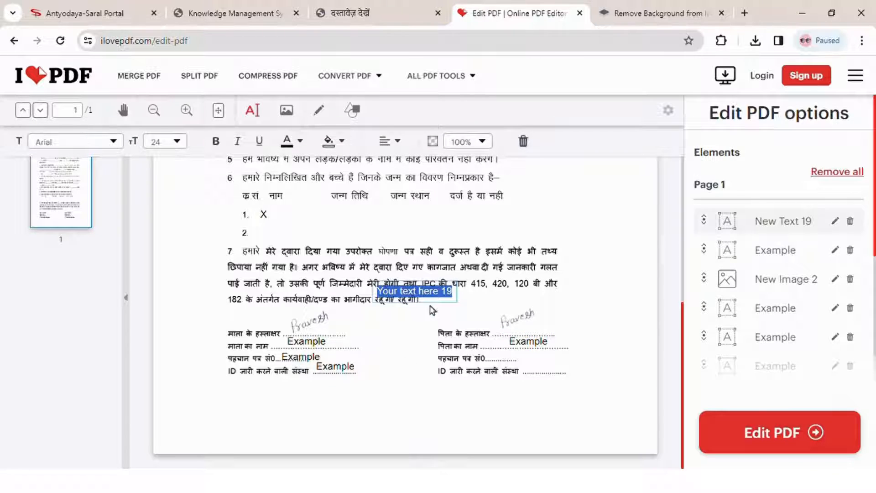
left_click_drag(431, 302, 556, 364)
double_click(556, 359)
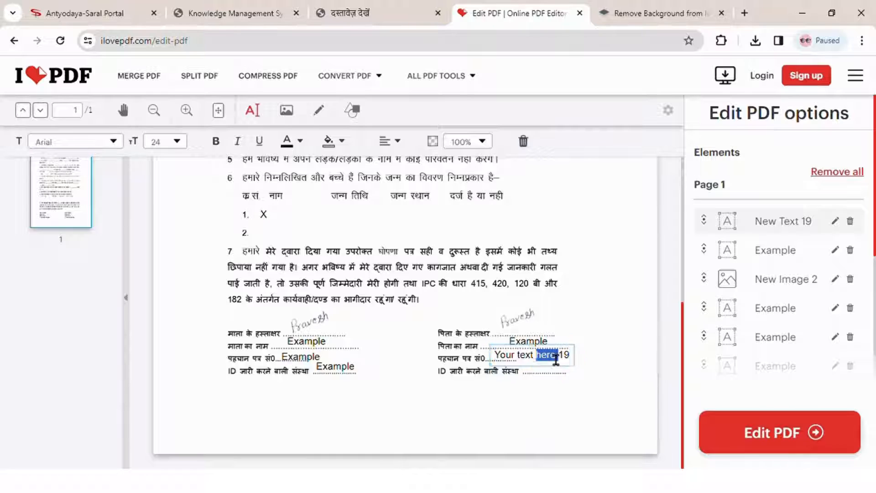
triple_click(556, 359)
type("Example")
left_click(553, 385)
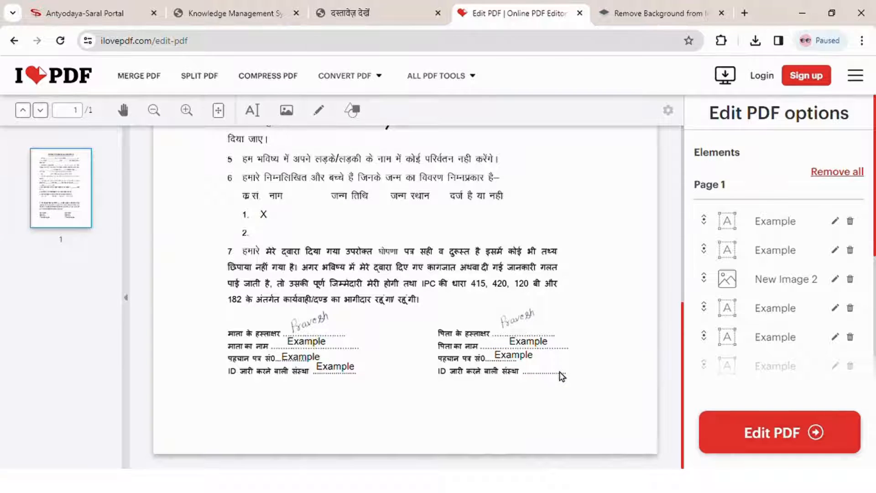
Check the filled form, apply all the edits to the PDF and download the edited file.
scroll(477, 347, "up", 2)
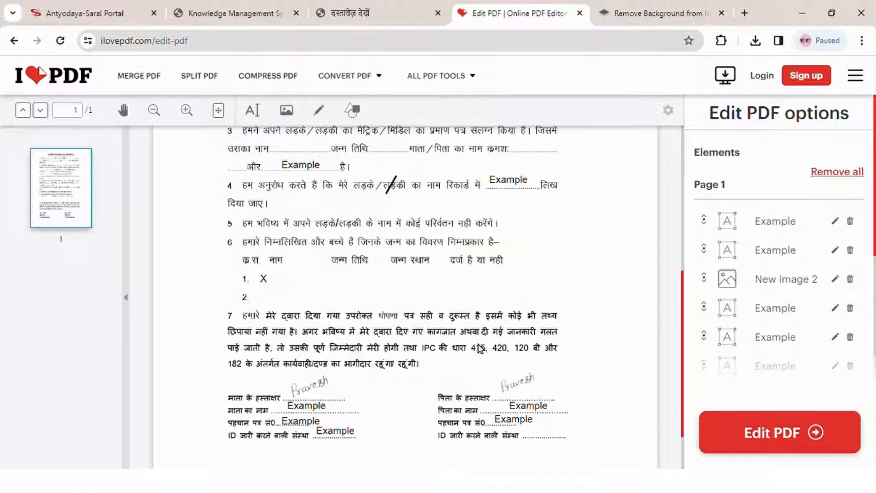
scroll(403, 289, "up", 6)
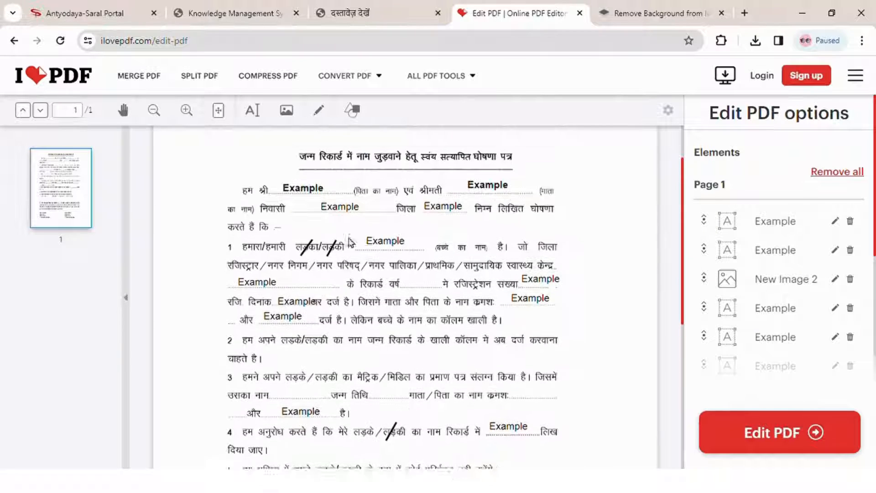
scroll(612, 265, "down", 2)
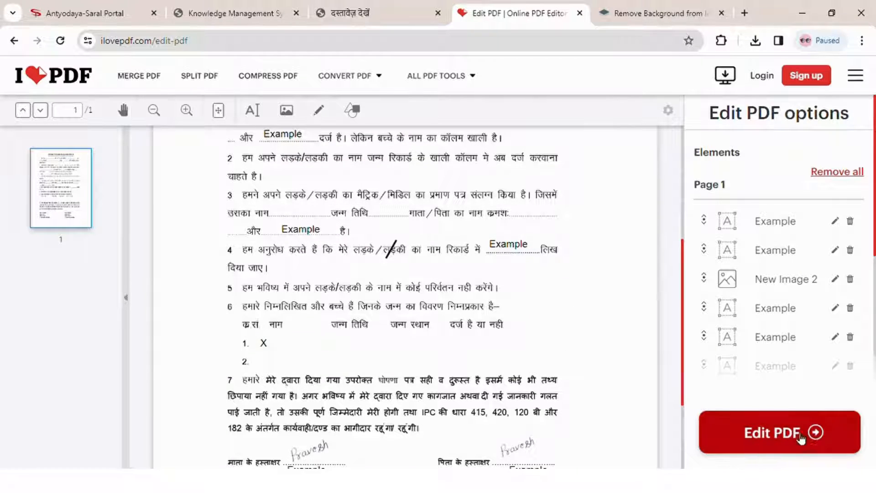
left_click(792, 437)
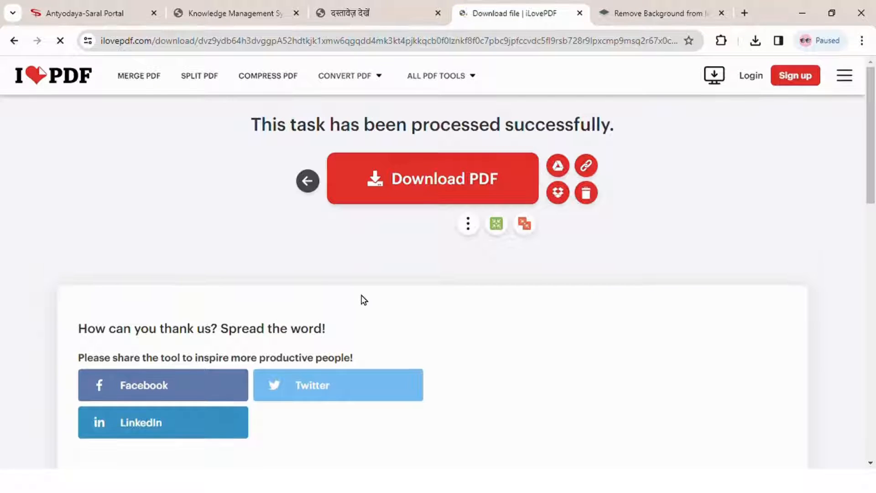
left_click(442, 186)
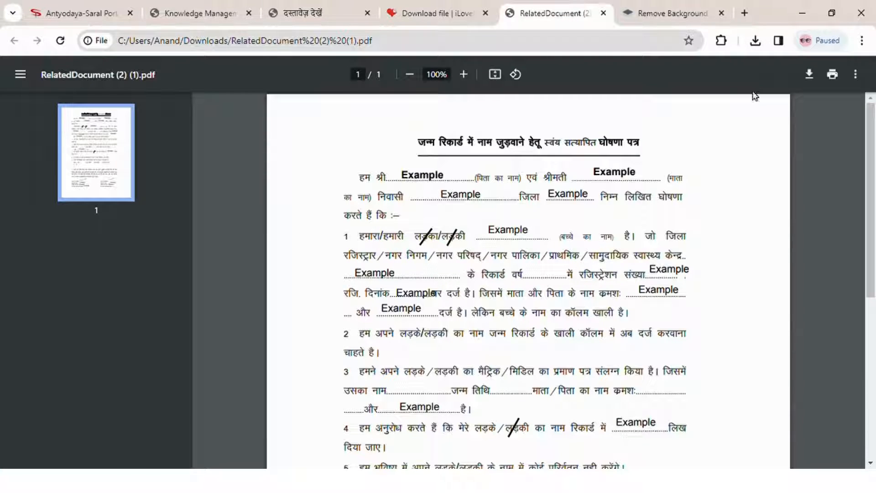
Review the downloaded declaration form from its heading to the signature block, checking the filled blanks and both signatures.
scroll(402, 215, "down", 3)
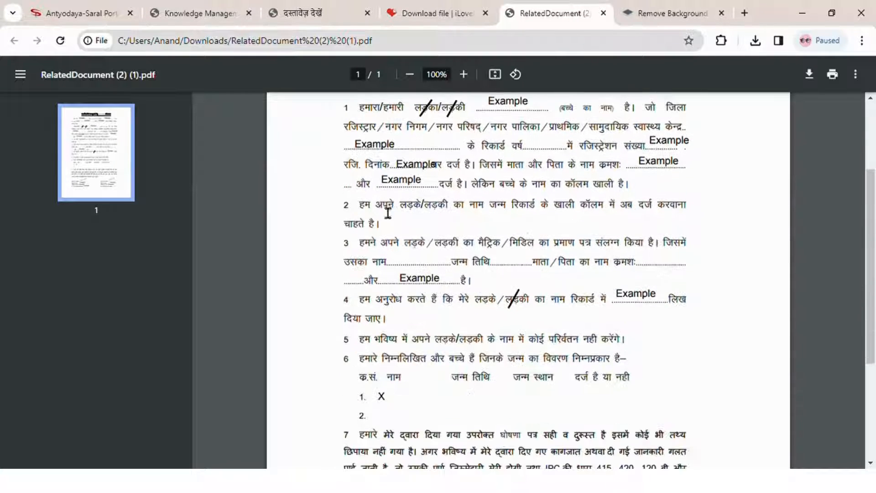
scroll(388, 213, "up", 3)
left_click_drag(365, 189, 404, 189)
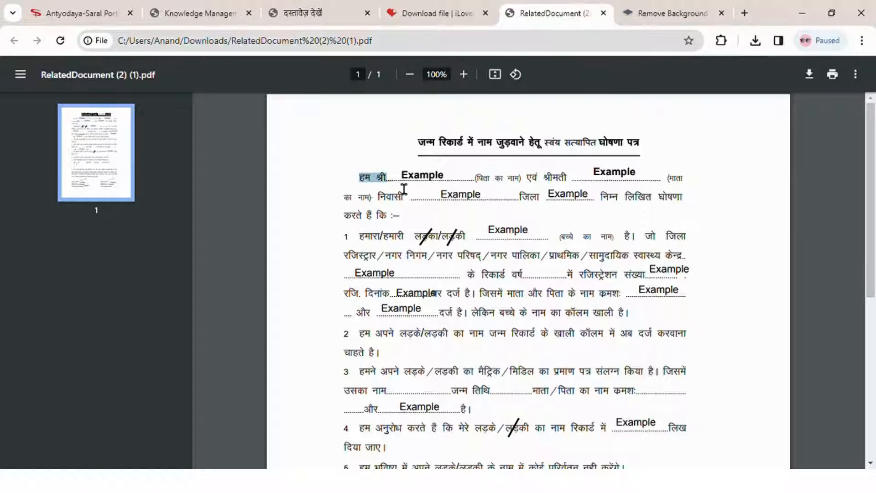
left_click(549, 241)
scroll(622, 315, "down", 4)
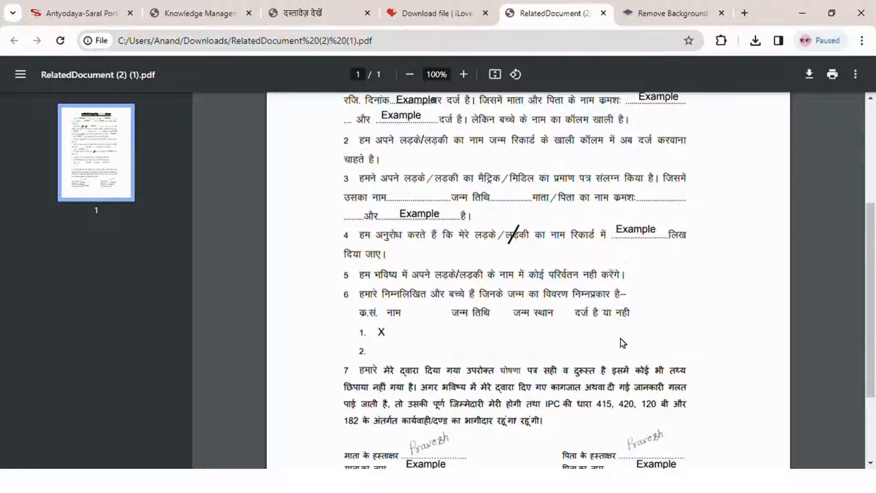
scroll(624, 365, "down", 3)
scroll(675, 395, "up", 4)
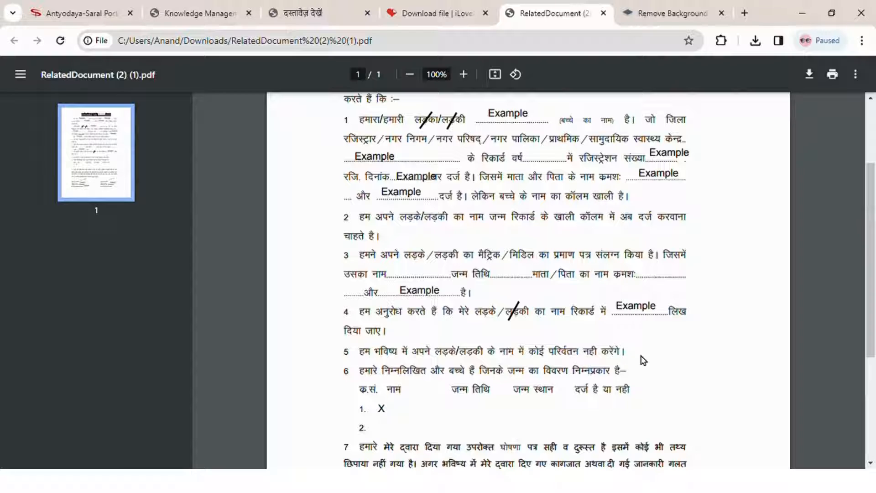
scroll(631, 322, "up", 3)
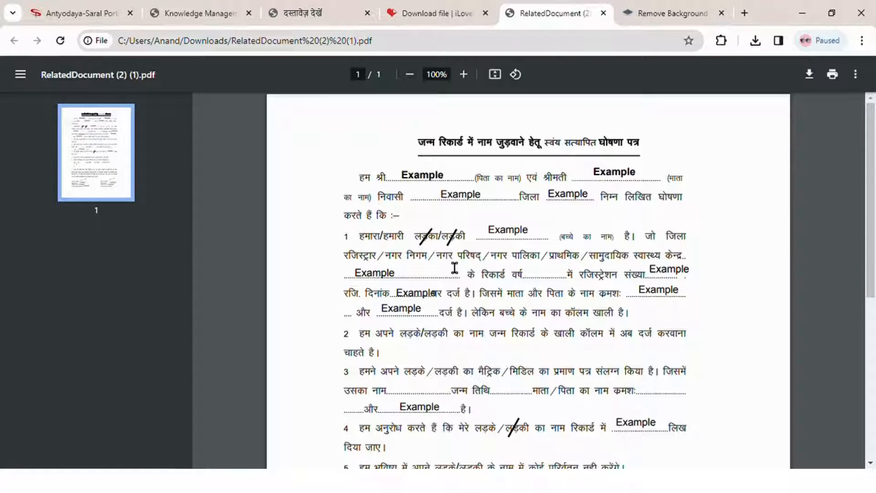
scroll(755, 181, "down", 2)
scroll(654, 261, "up", 2)
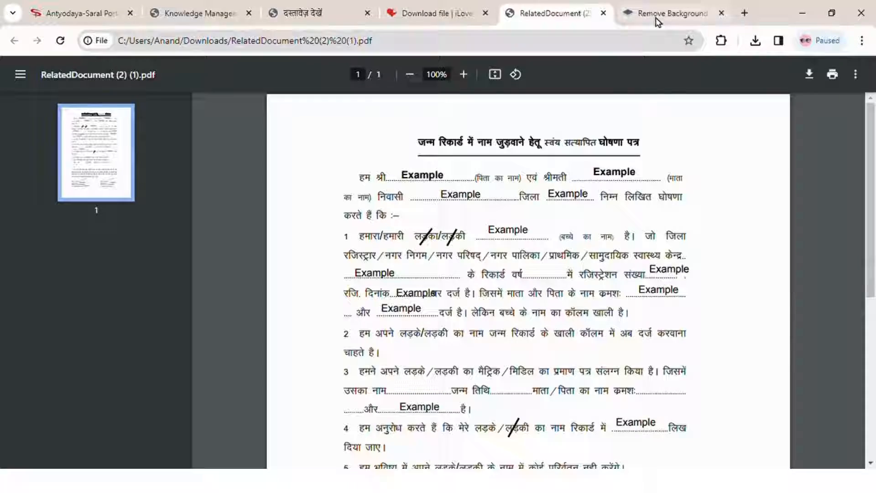
Close the remove.bg and iLovePDF download tabs, keeping the edited declaration PDF open.
left_click(659, 17)
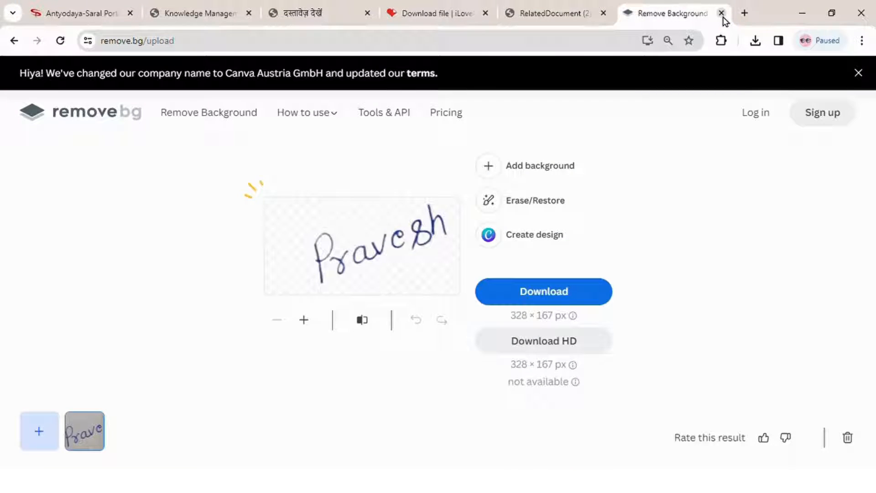
left_click(723, 17)
left_click(516, 13)
mouse_move(442, 84)
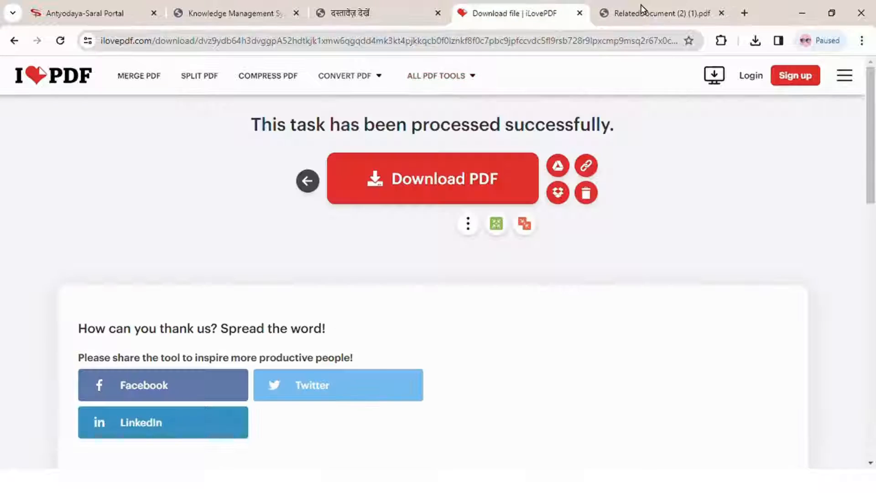
left_click(639, 13)
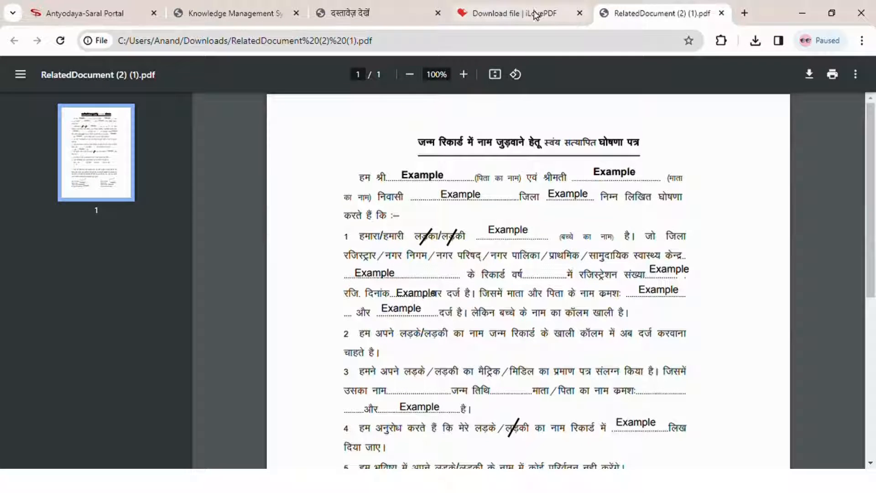
left_click(537, 14)
left_click(580, 13)
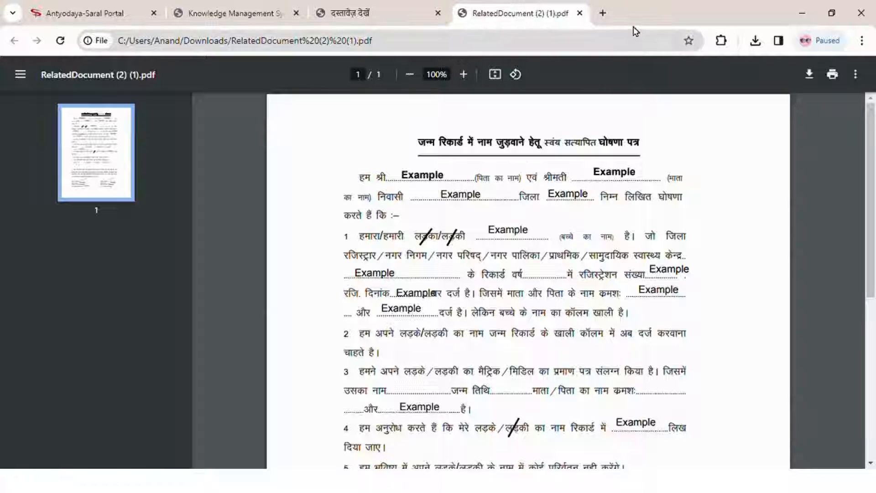
Open a new browser tab for a web search, keeping the edited declaration PDF open.
left_click(603, 13)
left_click(444, 51)
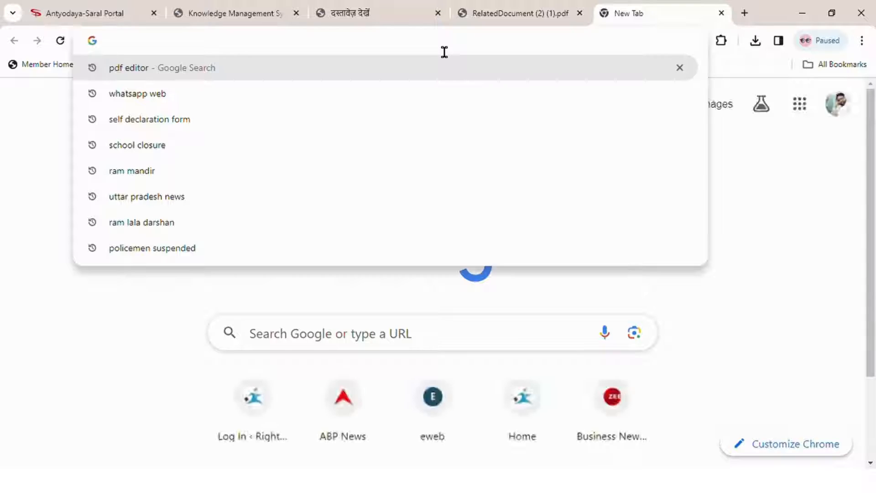
type("i lov")
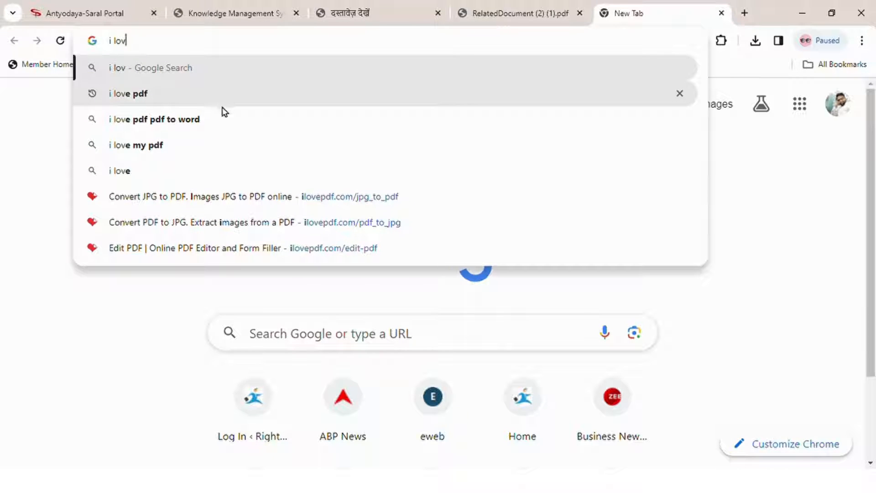
double_click(188, 53)
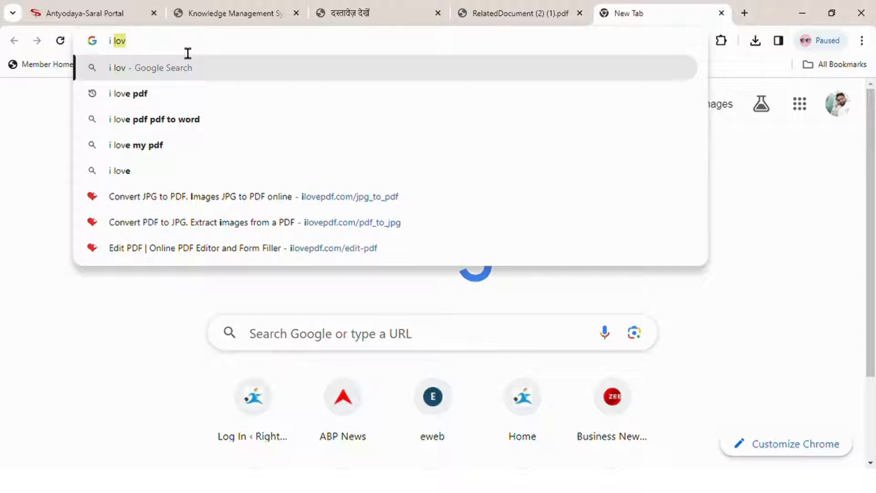
key("BackSpace")
key("BackSpace")
key("BackSpace")
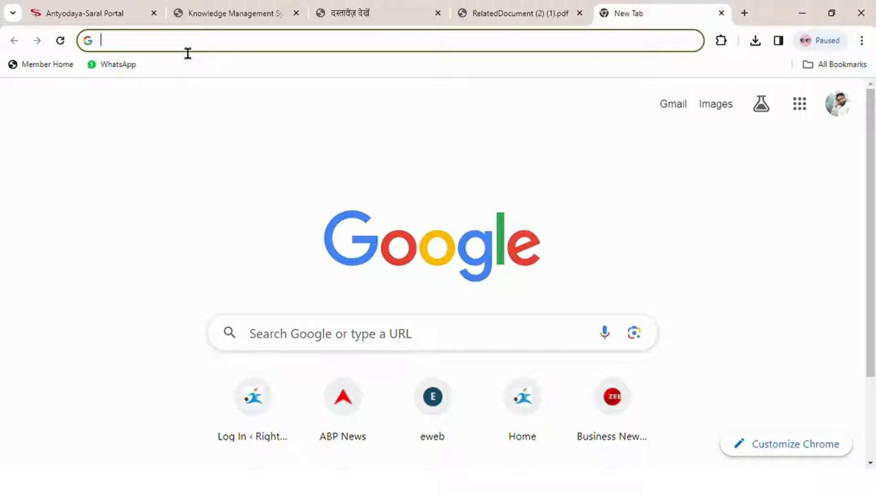
Search Google for "pdf to jpg".
type("pdf to ")
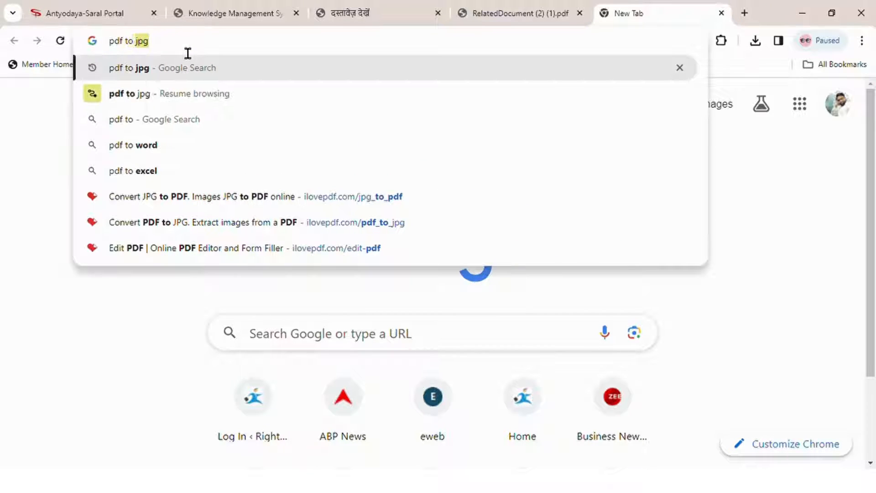
type("jp")
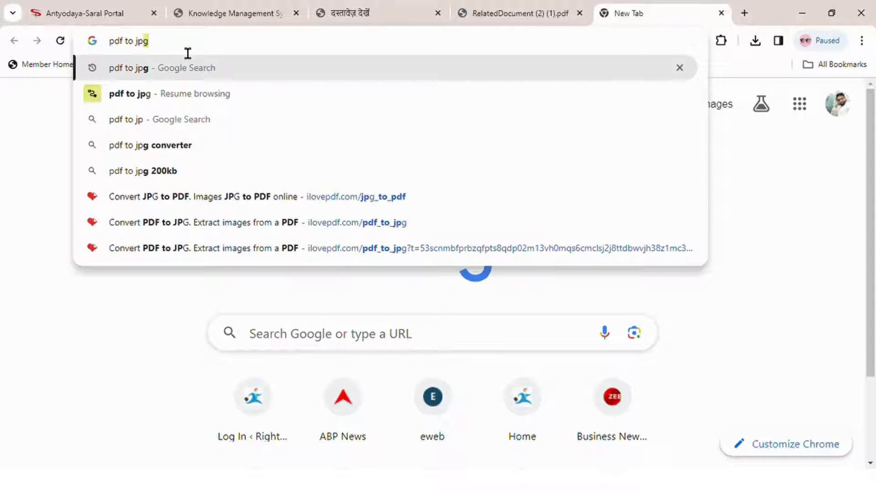
type("g")
key("Return")
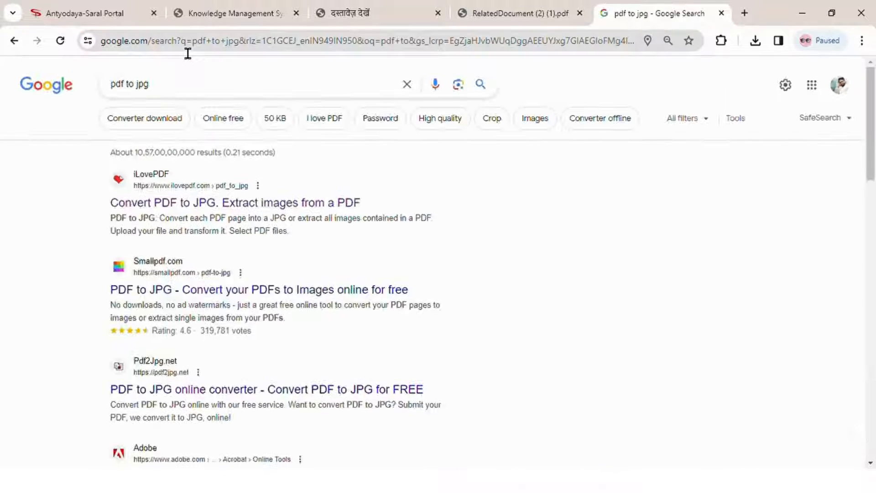
Open iLovePDF's PDF to JPG converter, load RelatedDocument (2) (1).pdf and convert it with Page to JPG at Normal image quality.
left_click(201, 209)
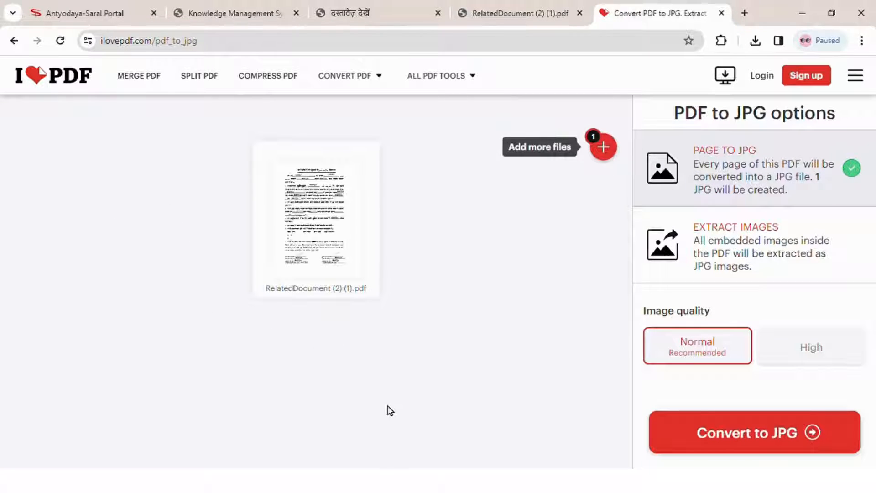
left_click(788, 437)
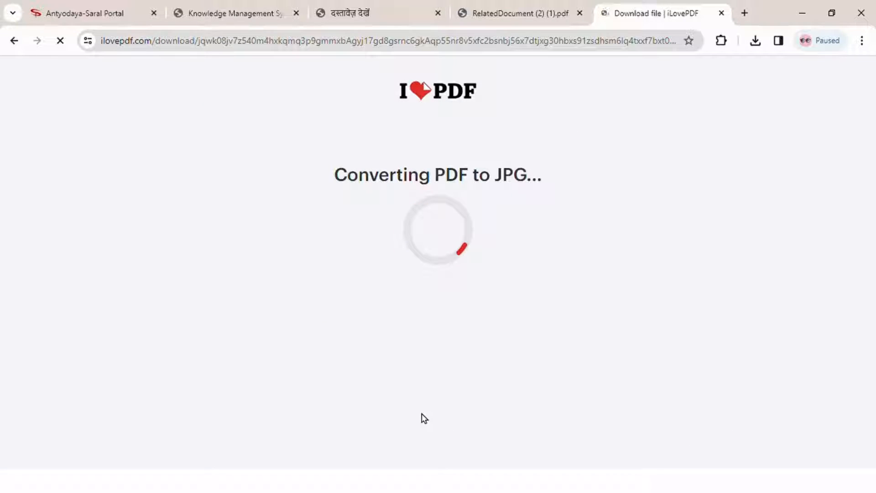